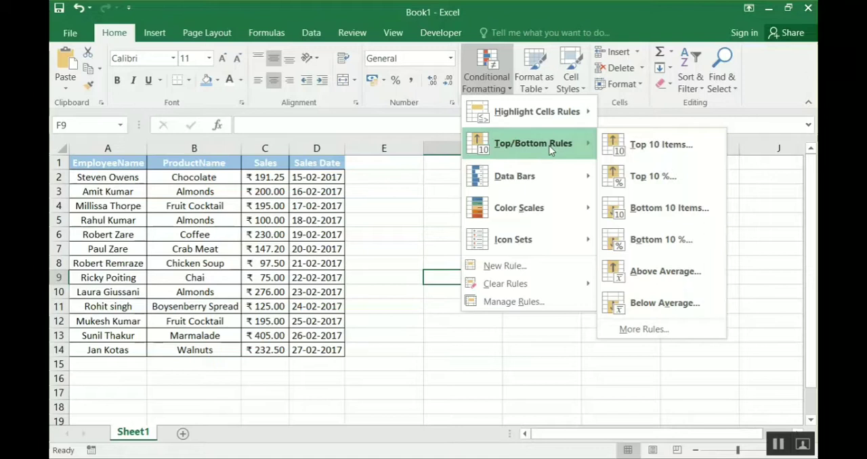
- Start a Top 10 Items conditional formatting rule on the Sales values in C2:C14 and set the rank count to 5
{"action": "left_click", "coordinate": [371, 191]}
{"action": "left_click", "coordinate": [279, 178]}
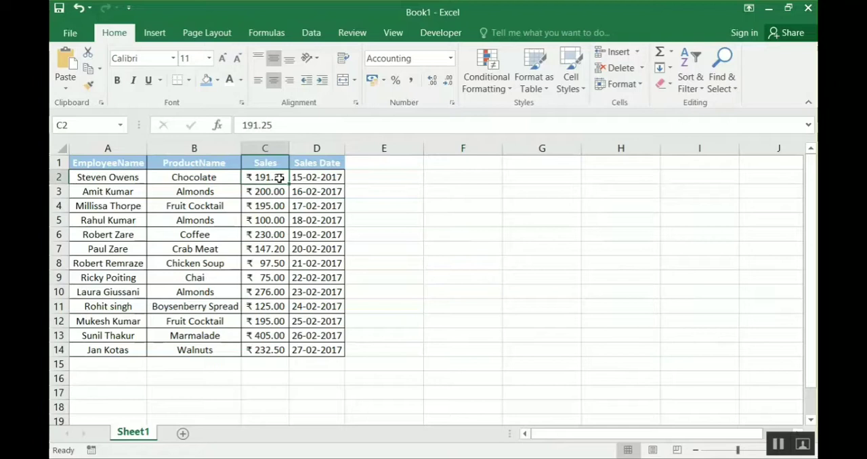
{"action": "mouse_move", "coordinate": [279, 177]}
{"action": "left_mouse_down"}
{"action": "mouse_move", "coordinate": [267, 279]}
{"action": "mouse_move", "coordinate": [271, 180]}
{"action": "left_mouse_up"}
{"action": "key", "text": "ctrl+shift+Down"}
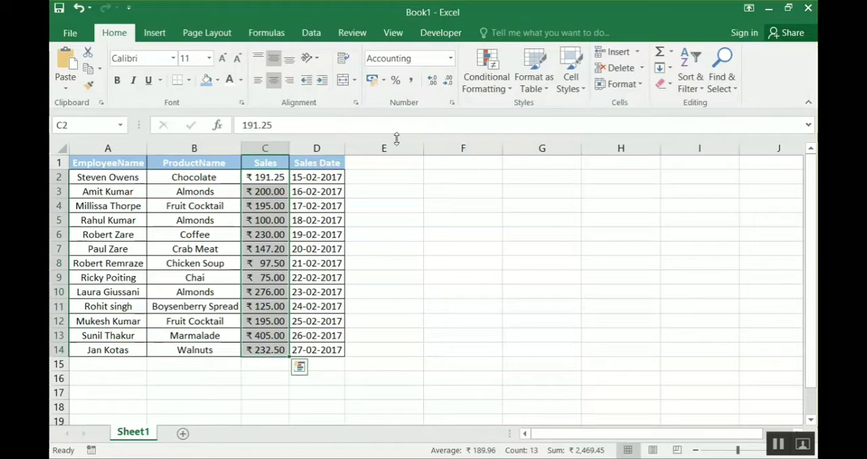
{"action": "left_click", "coordinate": [492, 93]}
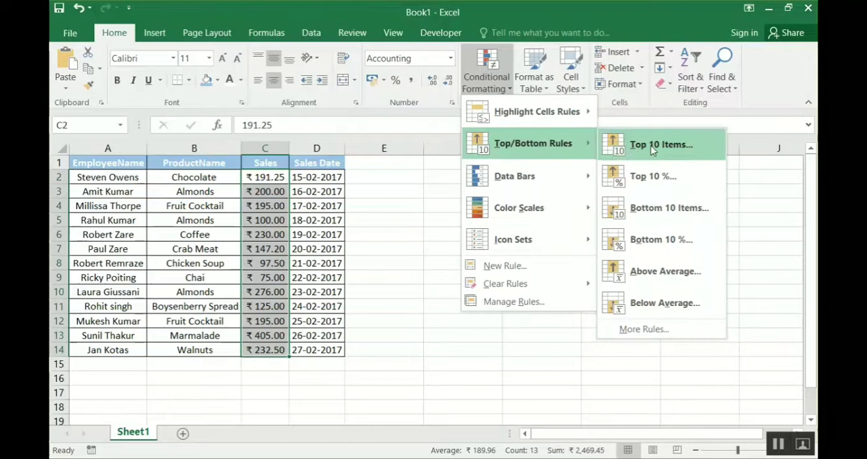
{"action": "left_click", "coordinate": [706, 138]}
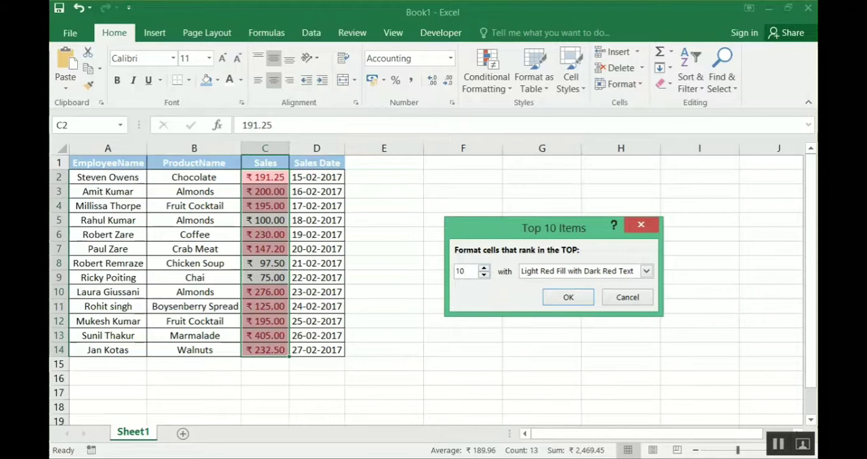
{"action": "key", "text": "BackSpace"}
{"action": "key", "text": "BackSpace"}
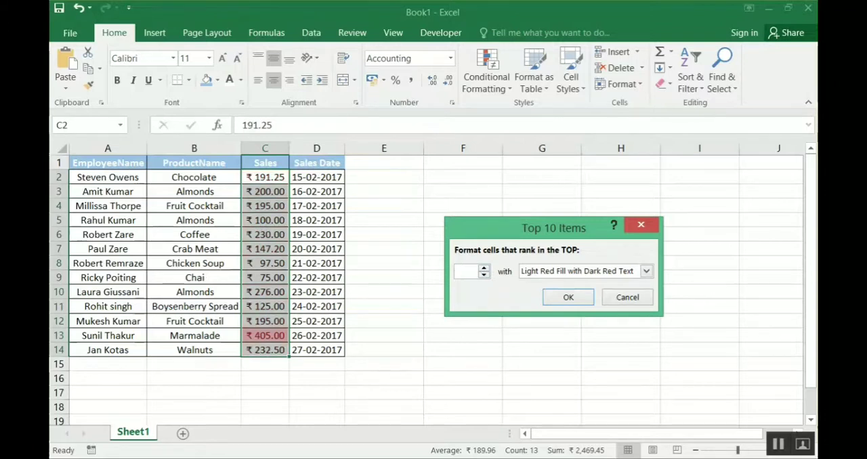
{"action": "type", "text": "5"}
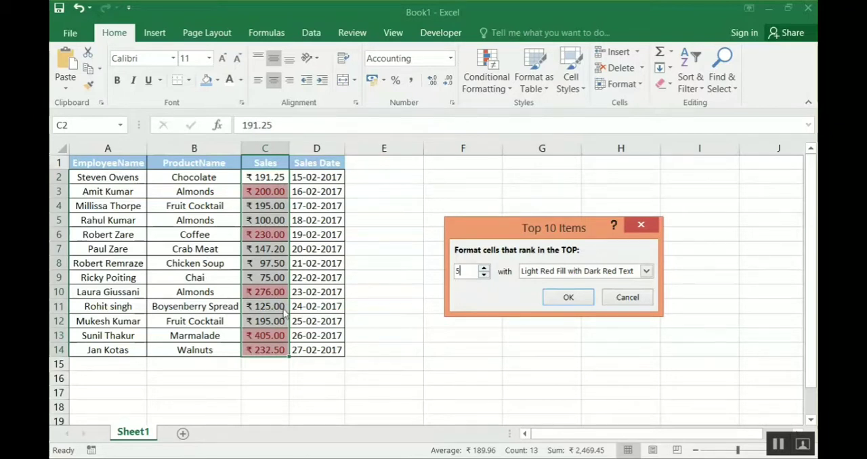
- Try rank counts of 2 and 8 in the Top 10 Items rule and return the count to 5
{"action": "left_click", "coordinate": [485, 274]}
{"action": "left_click", "coordinate": [485, 274]}
{"action": "left_click", "coordinate": [485, 275]}
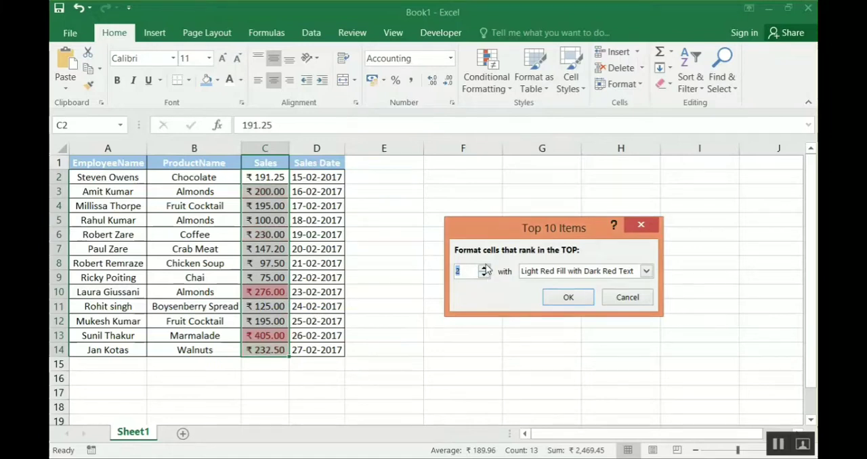
{"action": "left_click", "coordinate": [485, 269]}
{"action": "left_click", "coordinate": [485, 269]}
{"action": "left_click", "coordinate": [485, 269]}
{"action": "left_click", "coordinate": [485, 269]}
{"action": "left_click", "coordinate": [485, 269]}
{"action": "left_click", "coordinate": [484, 268]}
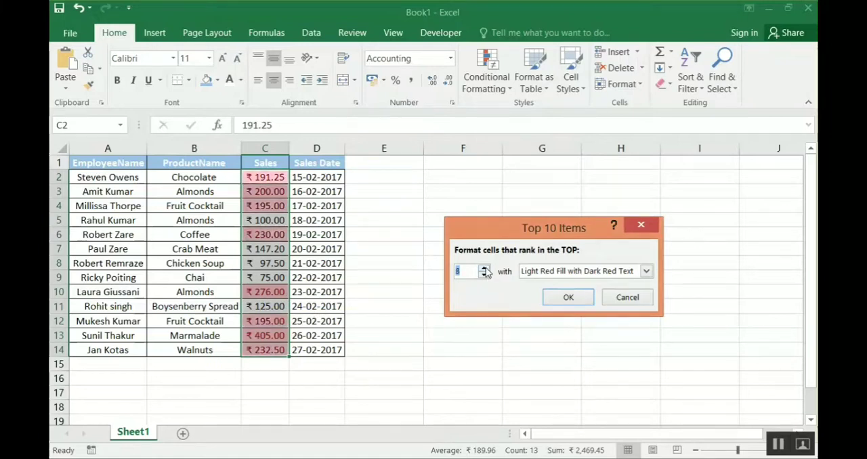
{"action": "left_click", "coordinate": [484, 275]}
{"action": "left_click", "coordinate": [485, 275]}
{"action": "left_click", "coordinate": [484, 275]}
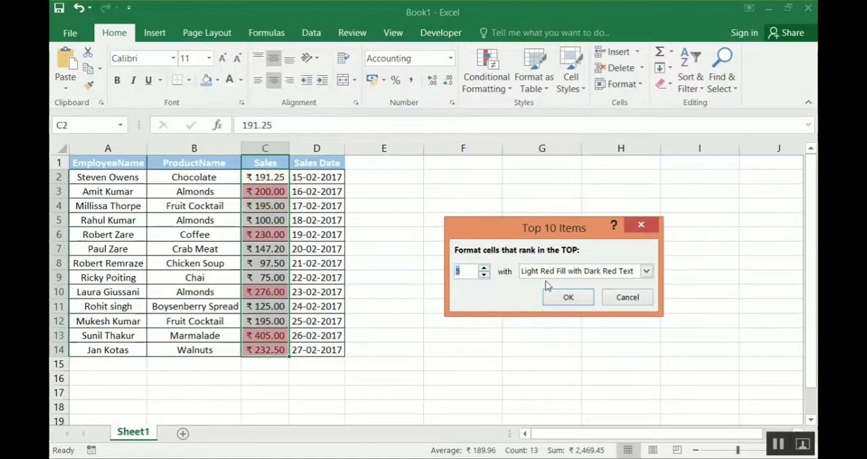
- Set the rule's format to Yellow Fill with Dark Yellow Text and its rank count to 3, and apply it to the Sales values
{"action": "left_click", "coordinate": [647, 271]}
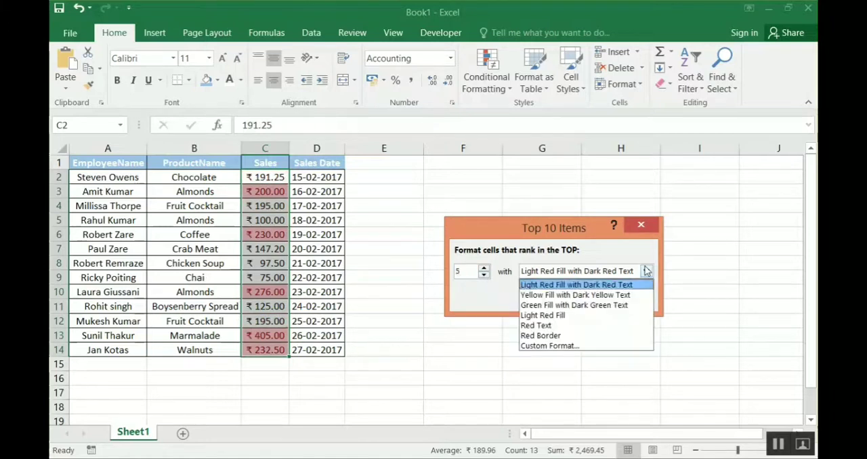
{"action": "left_click", "coordinate": [608, 296]}
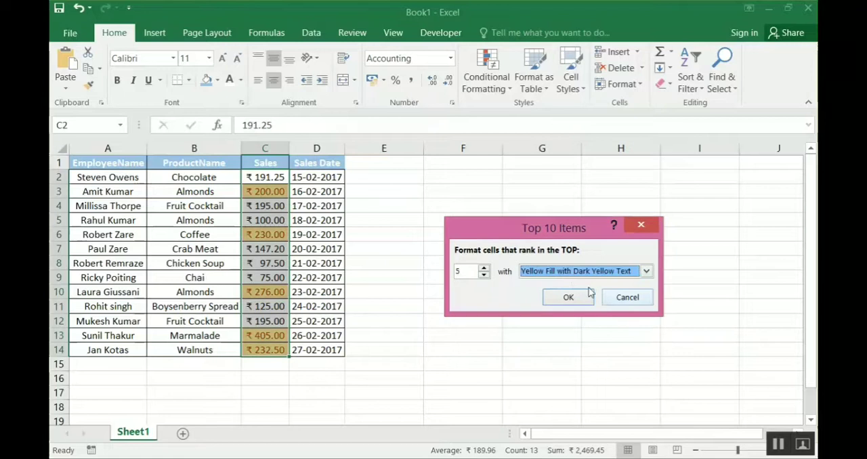
{"action": "left_click", "coordinate": [484, 276]}
{"action": "left_click", "coordinate": [483, 275]}
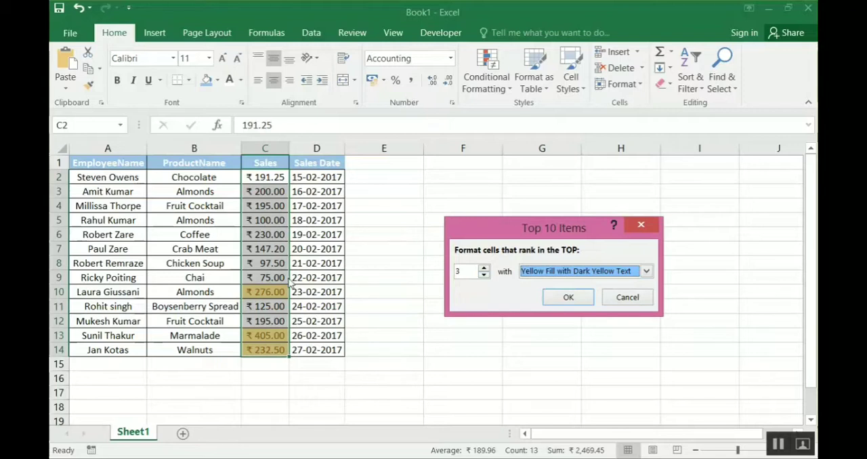
{"action": "left_click", "coordinate": [569, 298]}
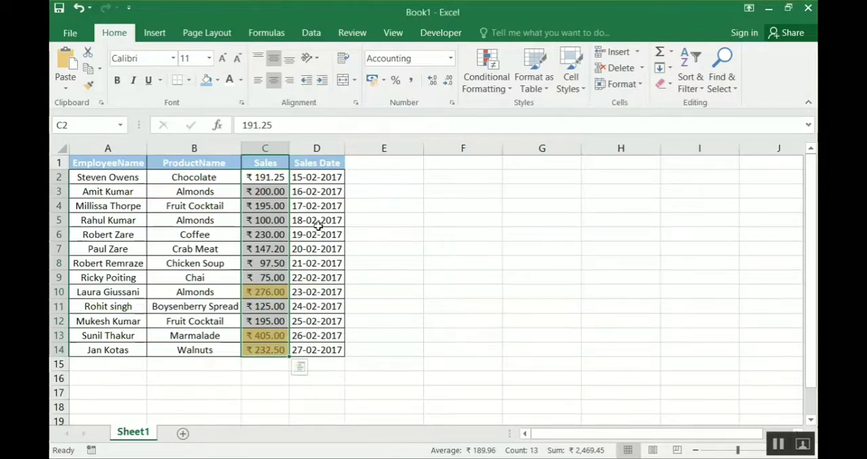
{"action": "left_click", "coordinate": [493, 86]}
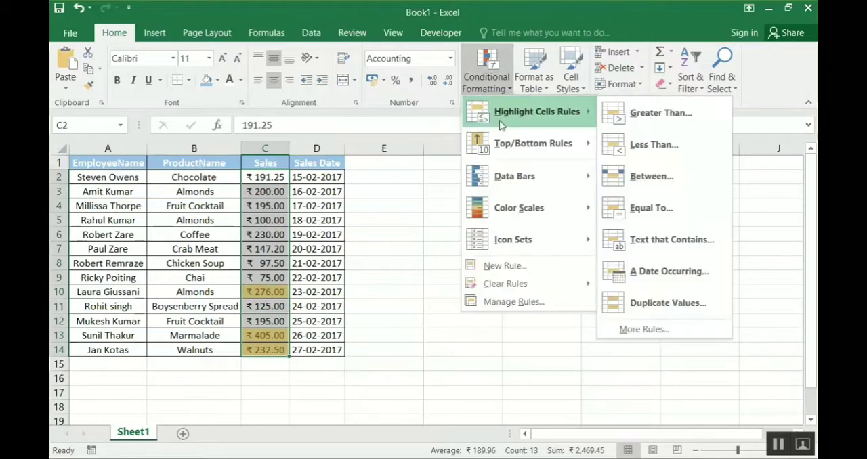
{"action": "mouse_move", "coordinate": [540, 152]}
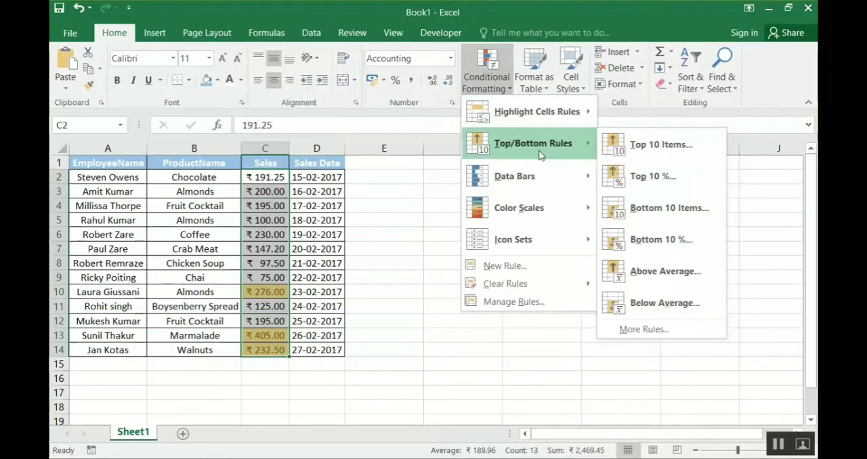
{"action": "left_click", "coordinate": [680, 174]}
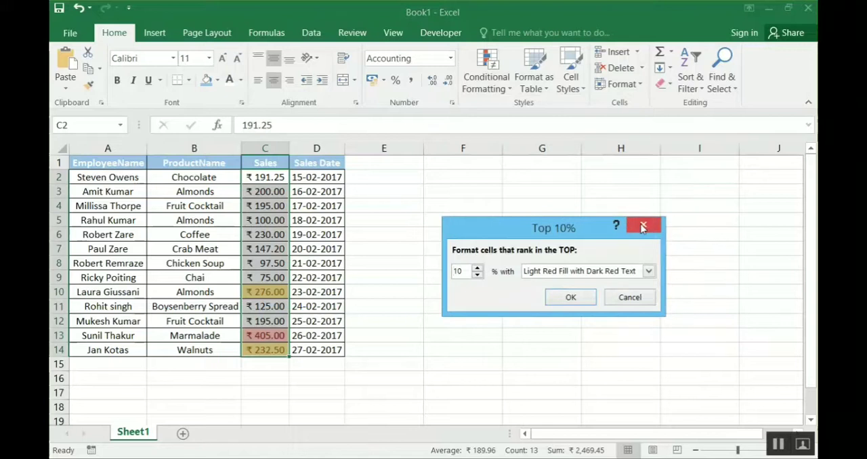
{"action": "left_click", "coordinate": [644, 224]}
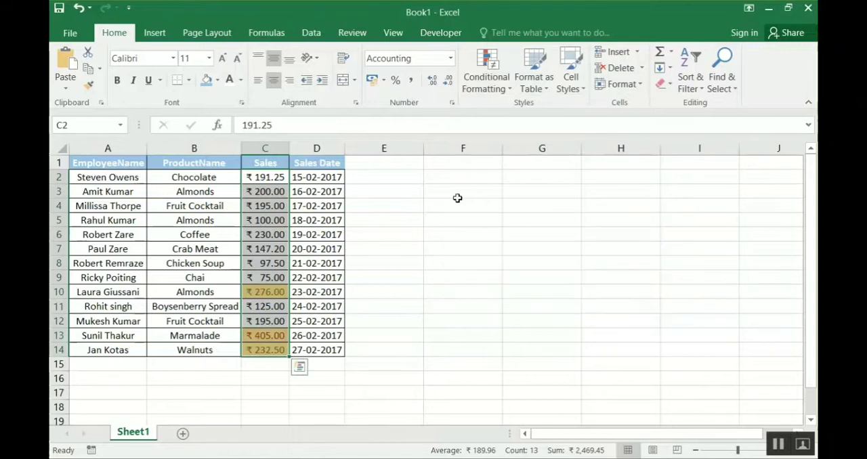
- Inspect the Top 3 rule's settings in the Conditional Formatting Rules Manager and delete that rule from the Sales values
{"action": "left_click", "coordinate": [489, 92]}
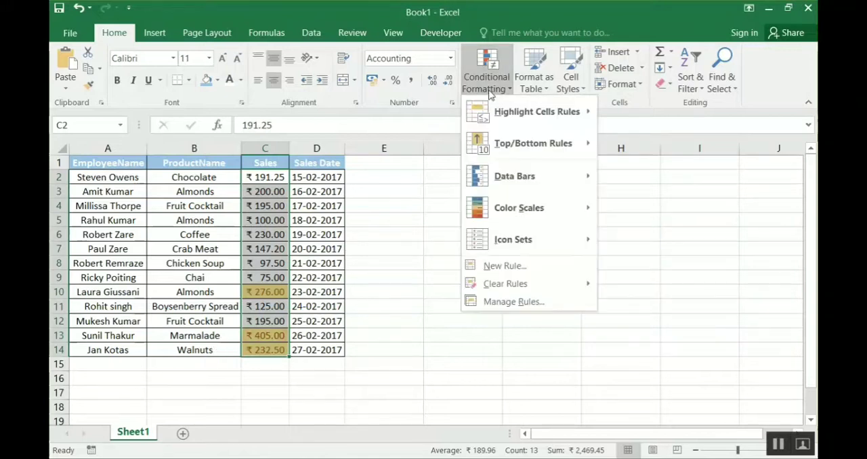
{"action": "left_click", "coordinate": [514, 302]}
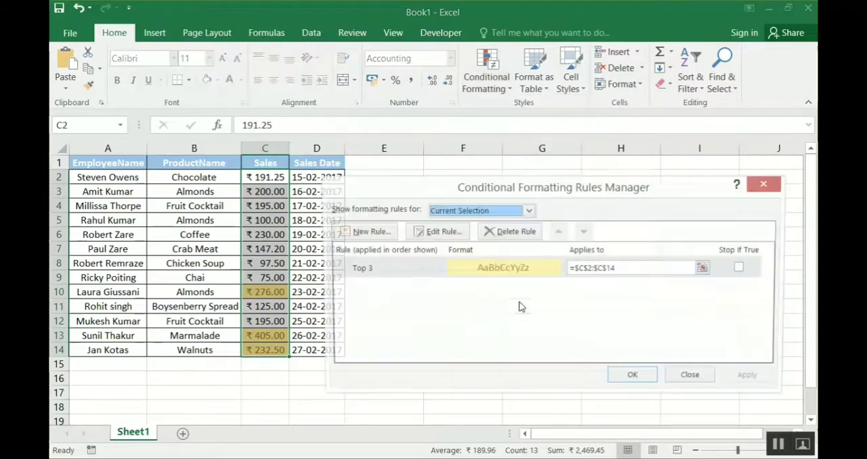
{"action": "left_click", "coordinate": [377, 269]}
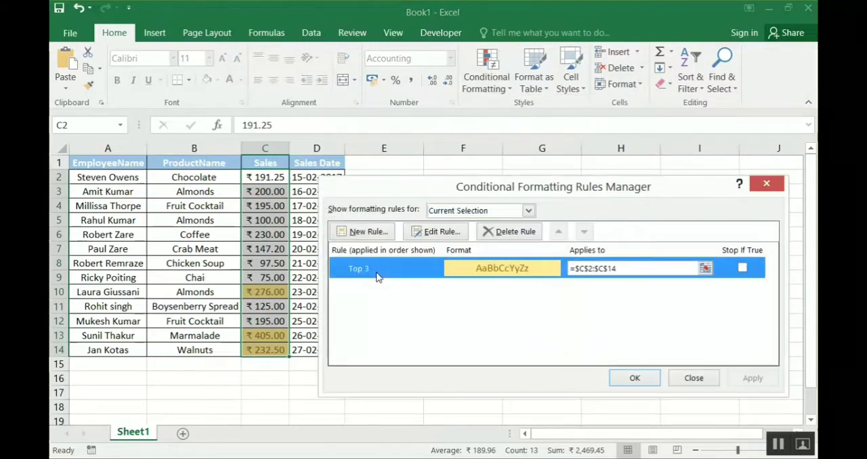
{"action": "left_click", "coordinate": [425, 234]}
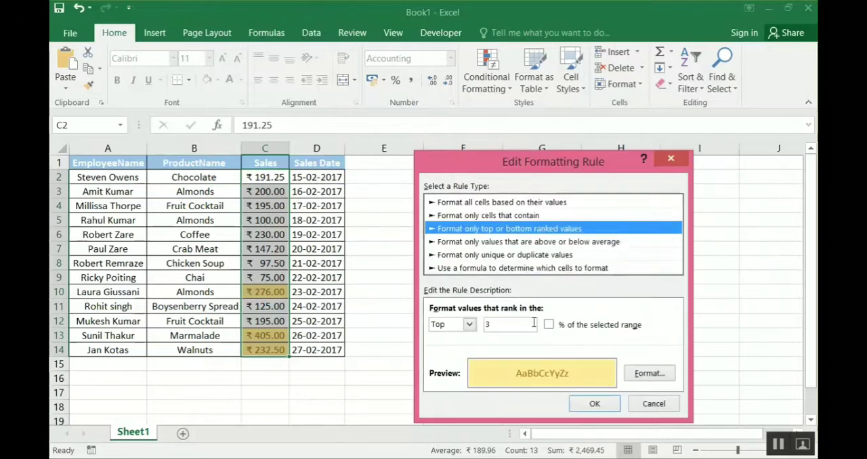
{"action": "left_click", "coordinate": [652, 403]}
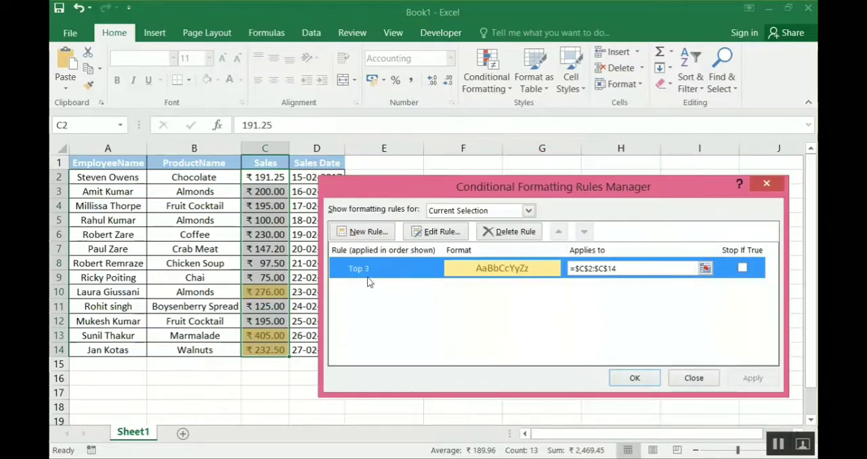
{"action": "left_click", "coordinate": [519, 231]}
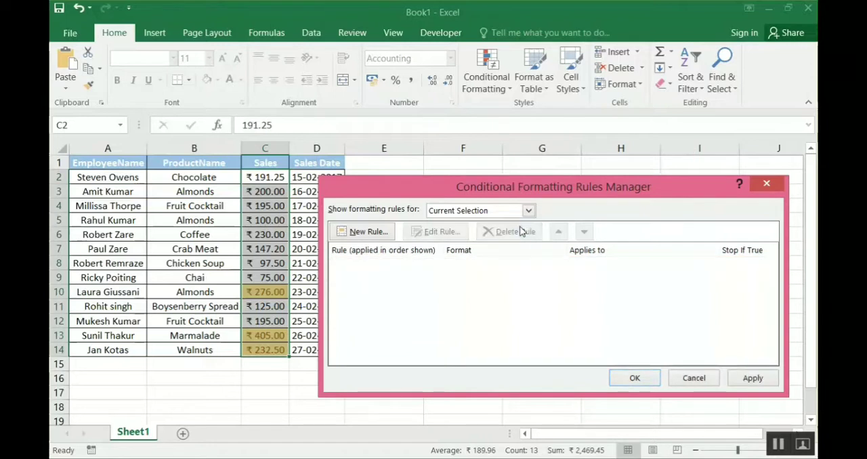
{"action": "left_click", "coordinate": [764, 380]}
{"action": "left_click", "coordinate": [633, 377]}
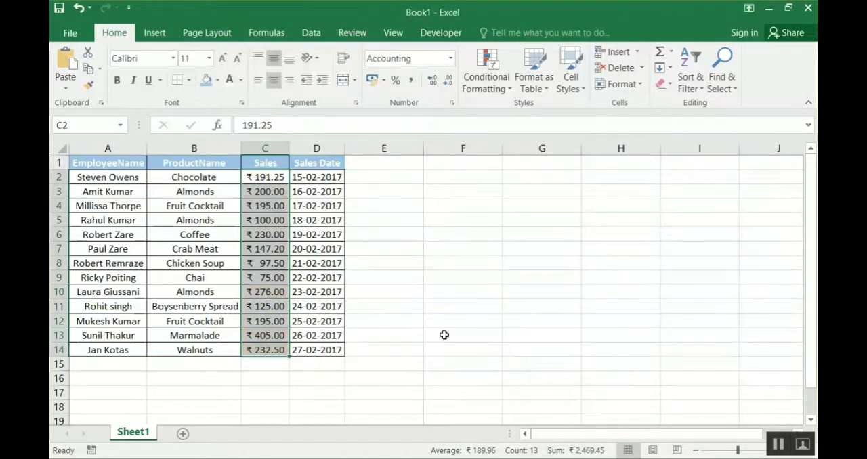
- Start a Top 10% conditional formatting rule on the Sales values and try percentages of 20 and 50
{"action": "left_click", "coordinate": [503, 77]}
{"action": "mouse_move", "coordinate": [515, 142]}
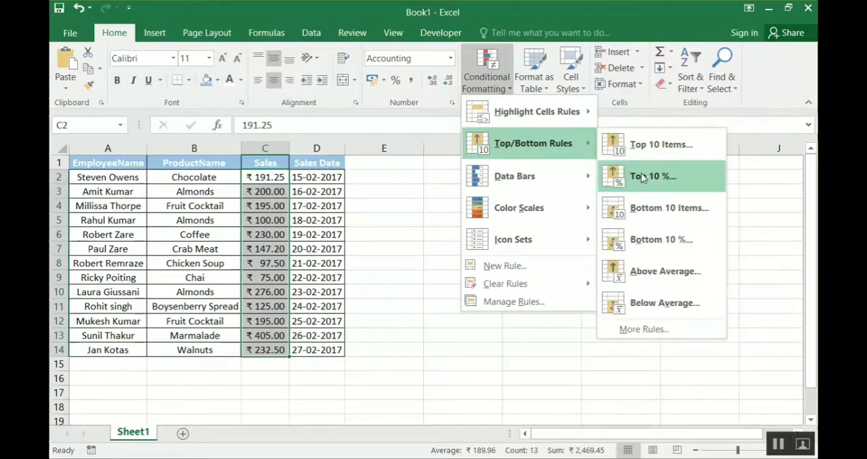
{"action": "left_click", "coordinate": [680, 186]}
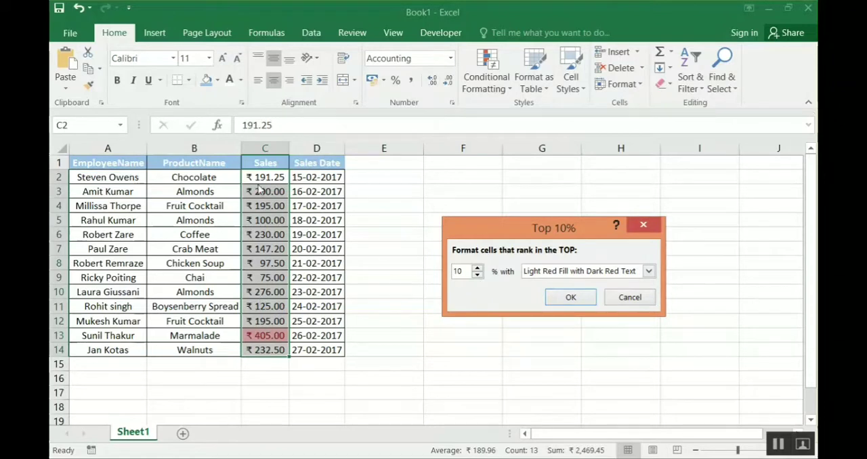
{"action": "left_click", "coordinate": [477, 269]}
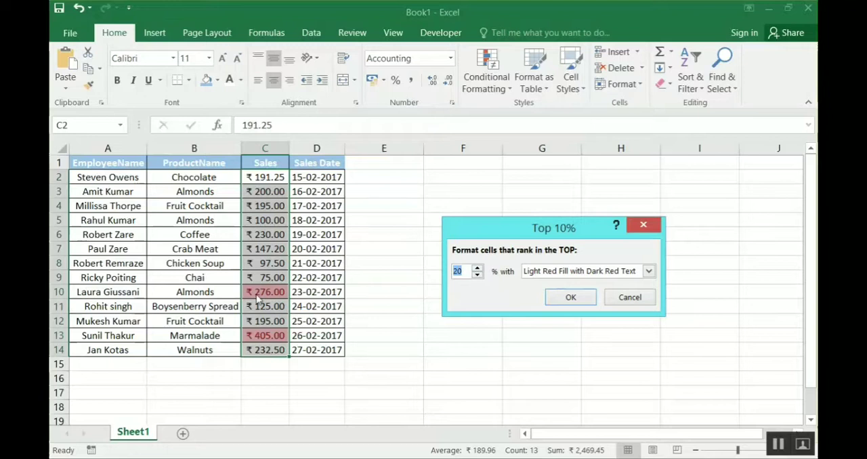
{"action": "type", "text": "50"}
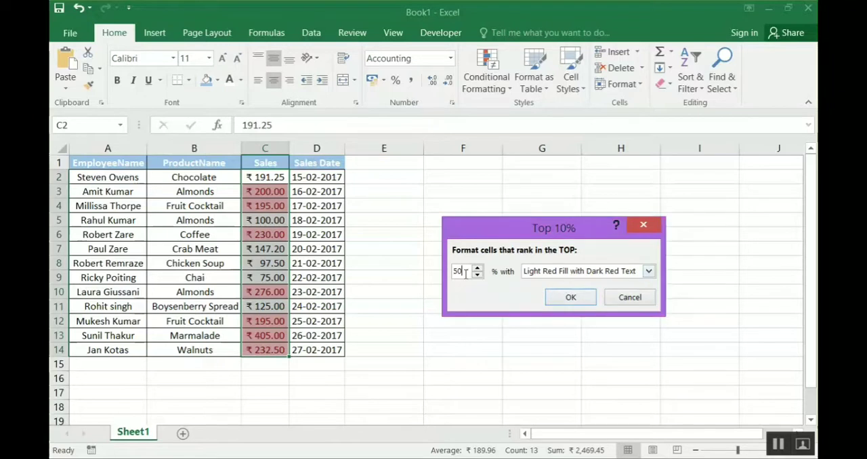
- Set the Top 10% rule's percentage to 10 and apply it with Light Red Fill with Dark Red Text
{"action": "key", "text": "BackSpace"}
{"action": "type", "text": "1"}
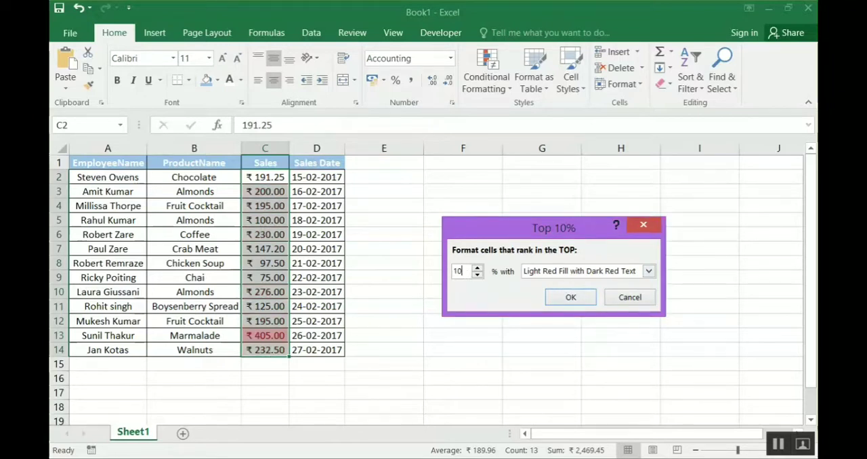
{"action": "left_click", "coordinate": [552, 299]}
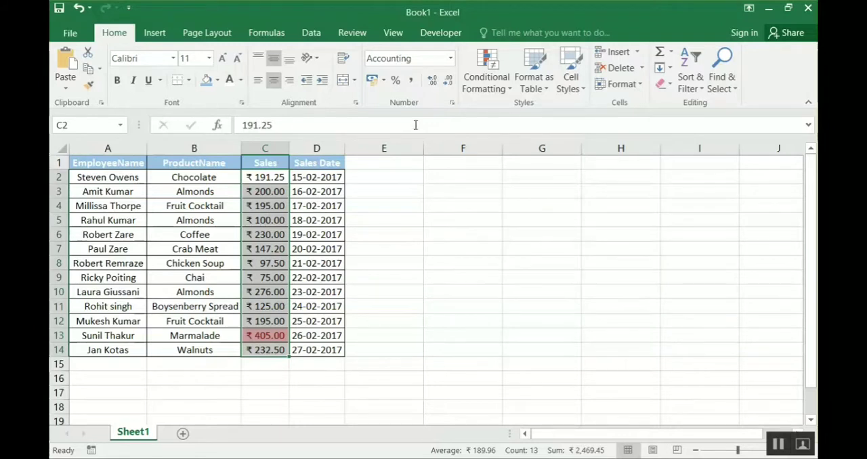
- Delete the Top 10% rule from the Sales values in the Conditional Formatting Rules Manager and apply the deletion
{"action": "left_click", "coordinate": [473, 90]}
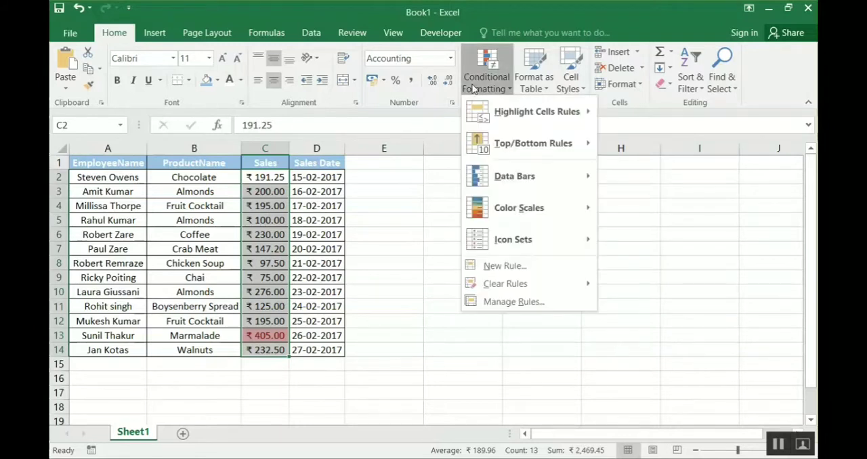
{"action": "left_click", "coordinate": [564, 302]}
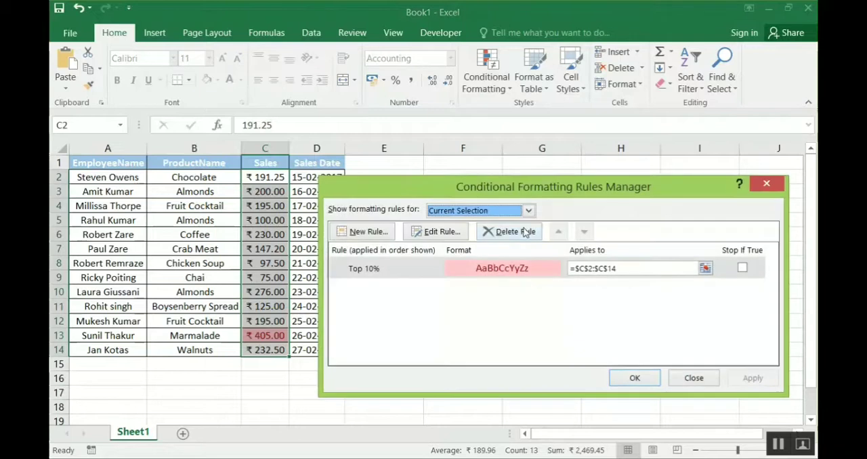
{"action": "left_click", "coordinate": [525, 231]}
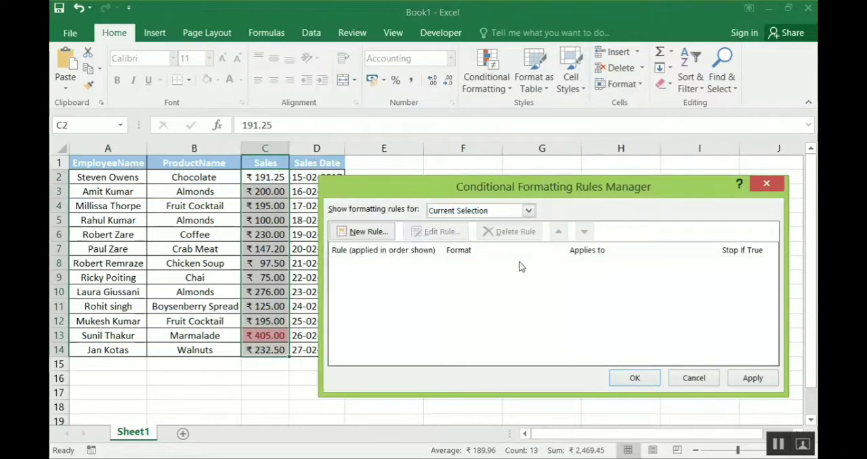
{"action": "left_click", "coordinate": [753, 378]}
{"action": "left_click", "coordinate": [645, 378]}
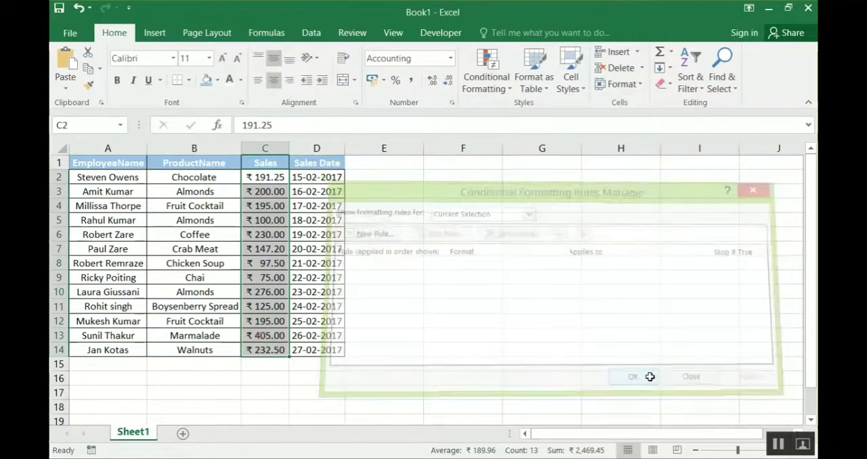
- Start a Bottom 10 Items conditional formatting rule on the Sales values and lower the item count to 1
{"action": "left_click", "coordinate": [478, 69]}
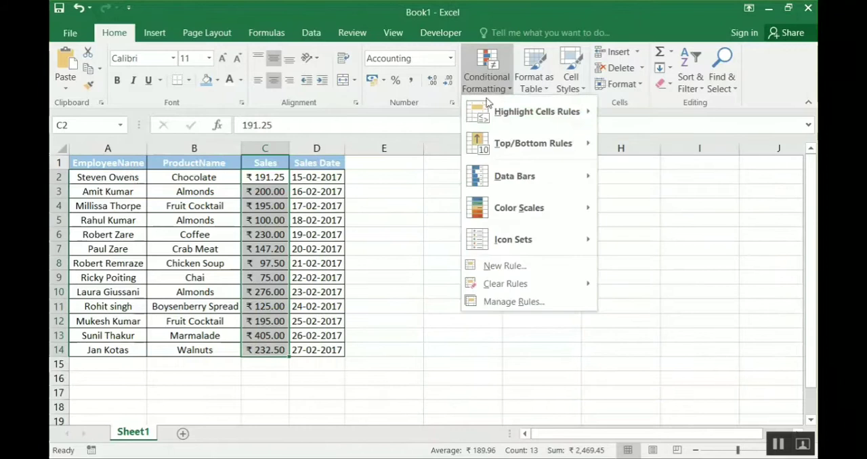
{"action": "mouse_move", "coordinate": [515, 145]}
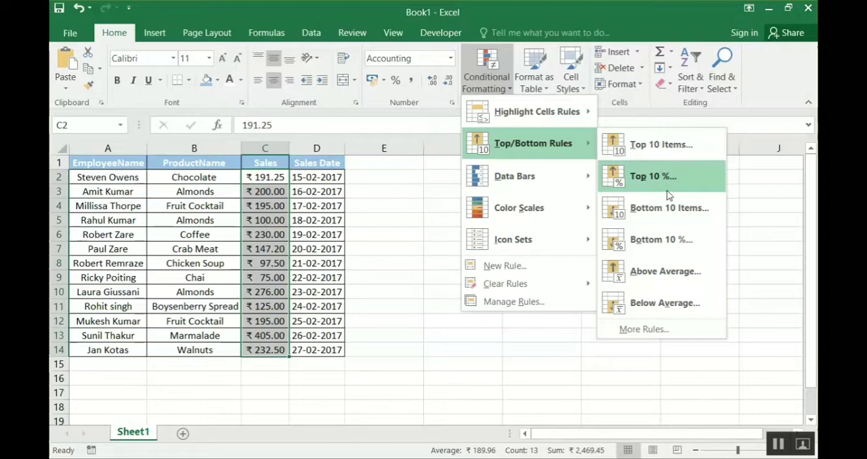
{"action": "left_click", "coordinate": [670, 211]}
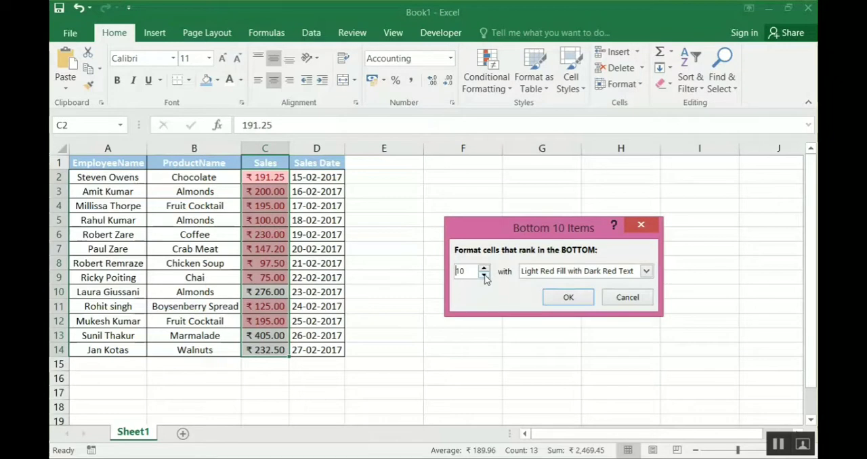
{"action": "left_click", "coordinate": [483, 275]}
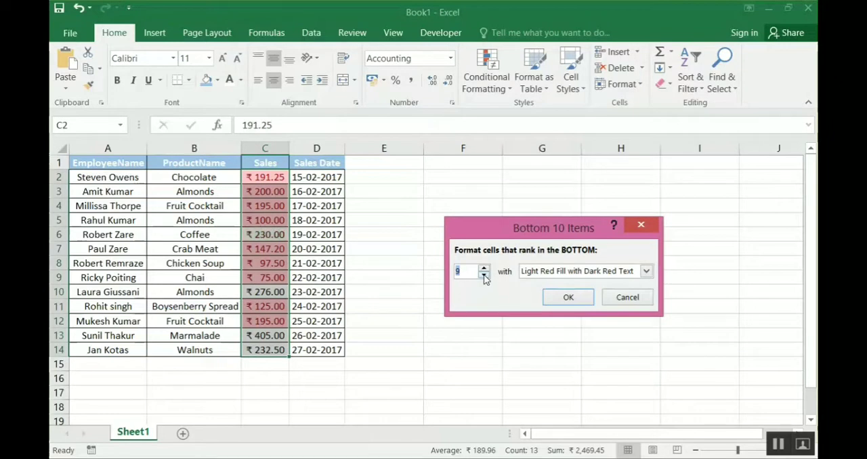
{"action": "left_click", "coordinate": [484, 275]}
{"action": "left_click", "coordinate": [484, 275]}
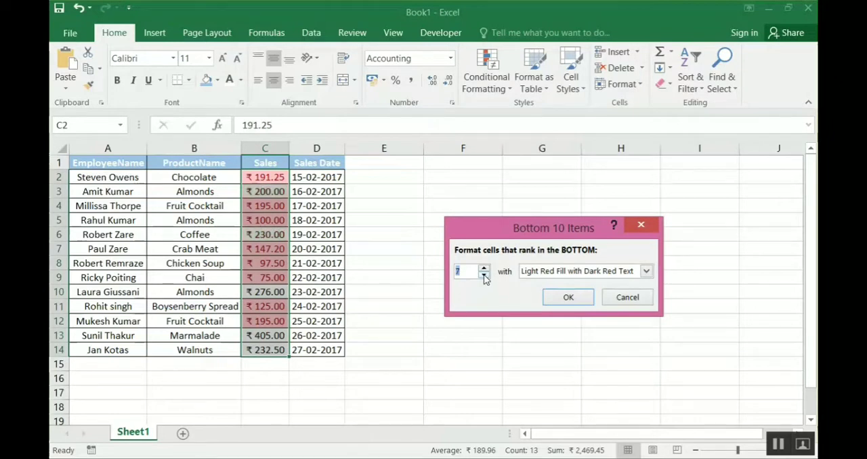
{"action": "left_click", "coordinate": [484, 275]}
{"action": "left_click", "coordinate": [484, 275]}
{"action": "left_click", "coordinate": [483, 275]}
{"action": "left_click", "coordinate": [483, 275]}
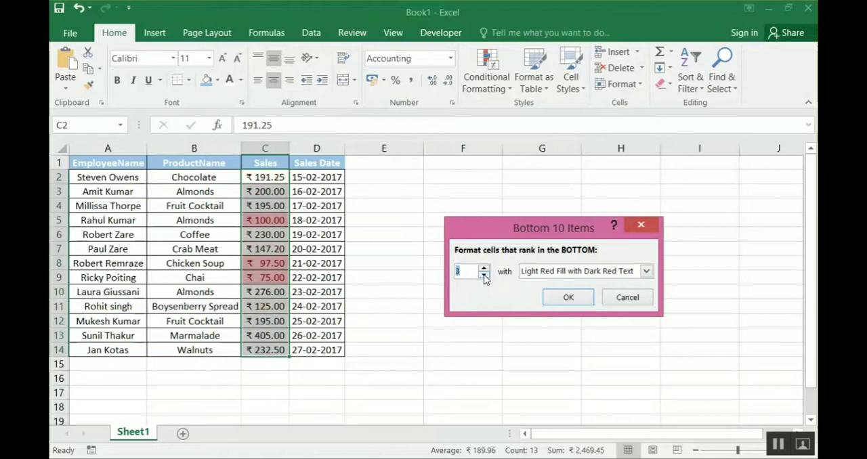
{"action": "left_click", "coordinate": [485, 275]}
{"action": "left_click", "coordinate": [484, 275]}
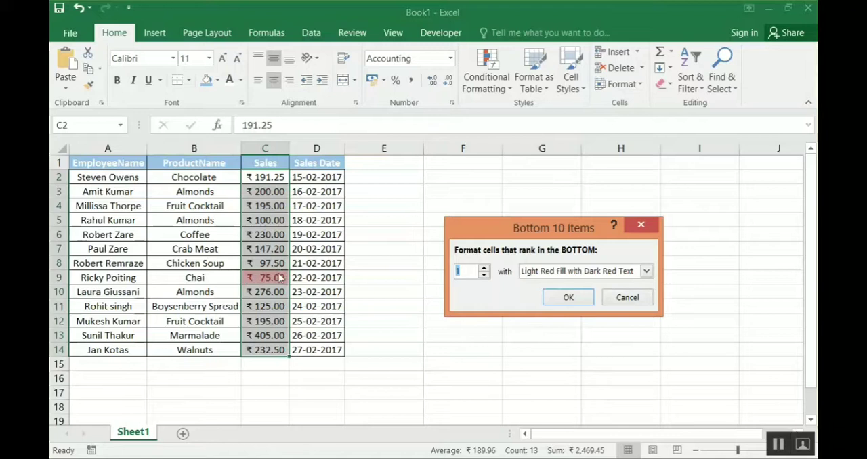
- Raise the Bottom Items rule's count to 5, preview Green Fill with Dark Green Text, and cancel the rule
{"action": "left_click", "coordinate": [485, 268]}
{"action": "left_click", "coordinate": [484, 268]}
{"action": "left_click", "coordinate": [485, 268]}
{"action": "left_click", "coordinate": [484, 268]}
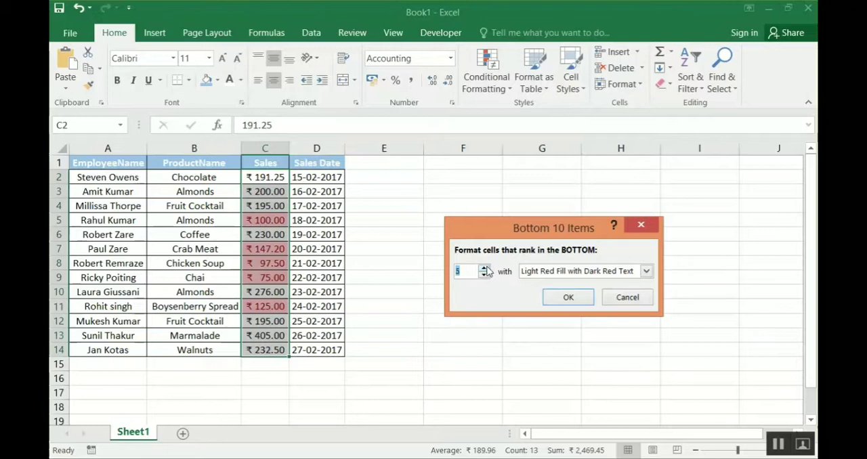
{"action": "left_click", "coordinate": [646, 271]}
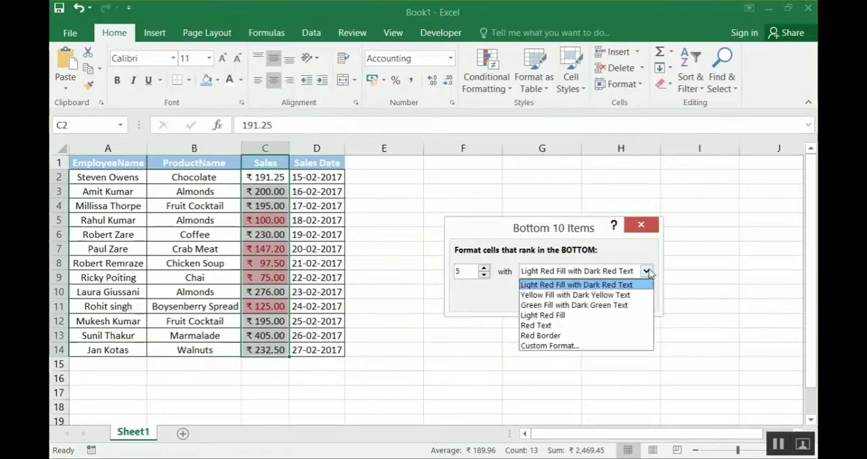
{"action": "left_click", "coordinate": [616, 310]}
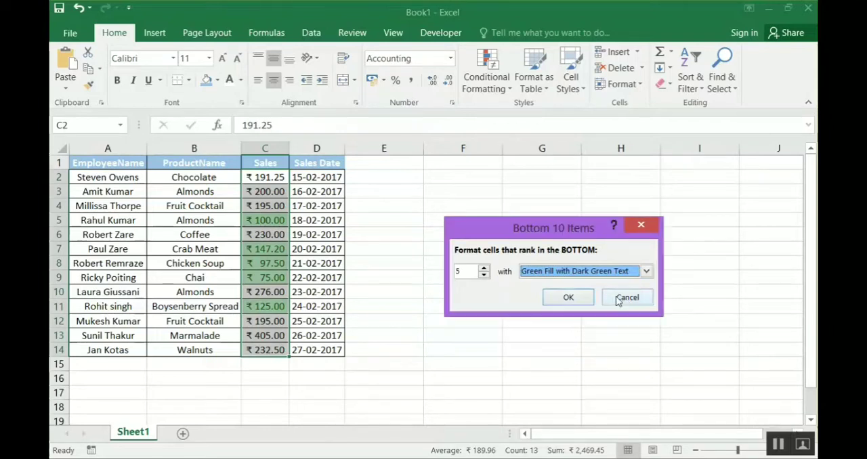
{"action": "left_click", "coordinate": [618, 299]}
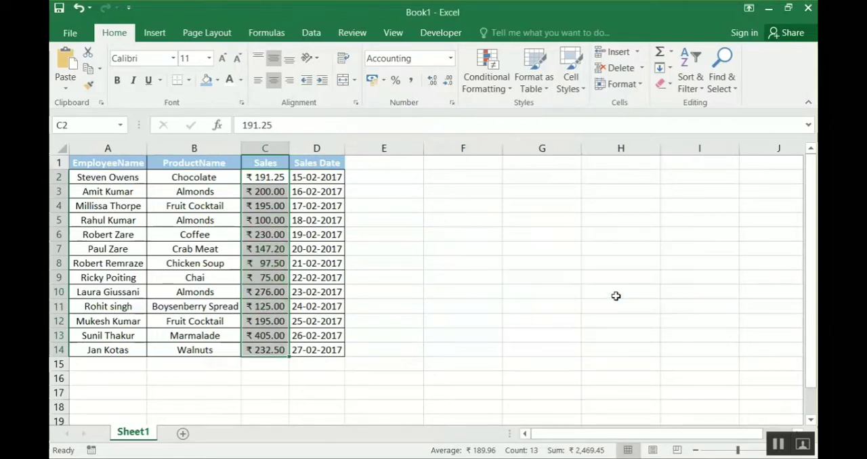
- Preview a Bottom 10% rule on the Sales values with the percentage raised to 26, then discard it and deselect the range
{"action": "left_click", "coordinate": [485, 83]}
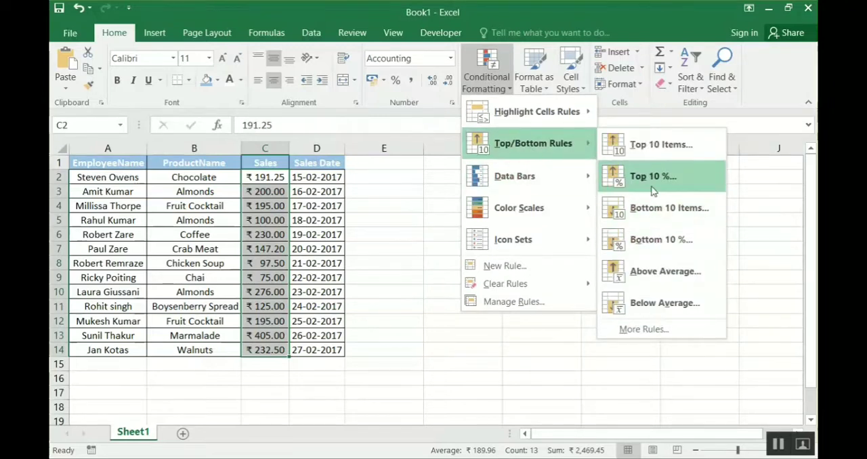
{"action": "left_click", "coordinate": [669, 240]}
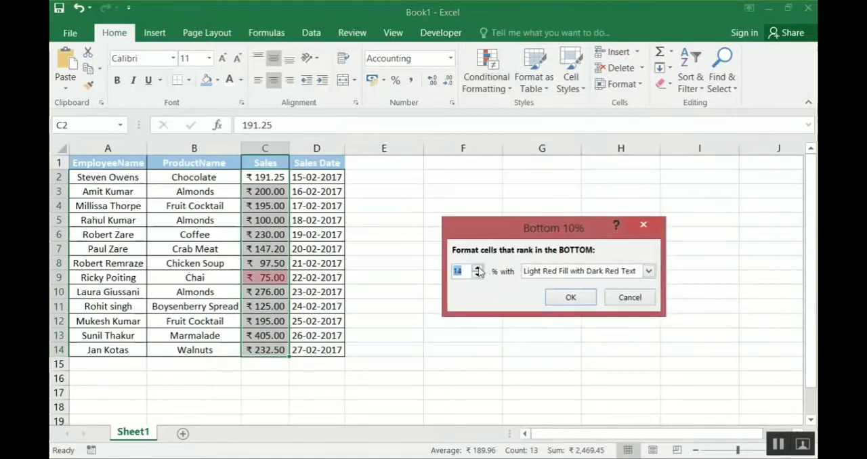
{"action": "left_click", "coordinate": [478, 269]}
{"action": "left_click", "coordinate": [477, 268]}
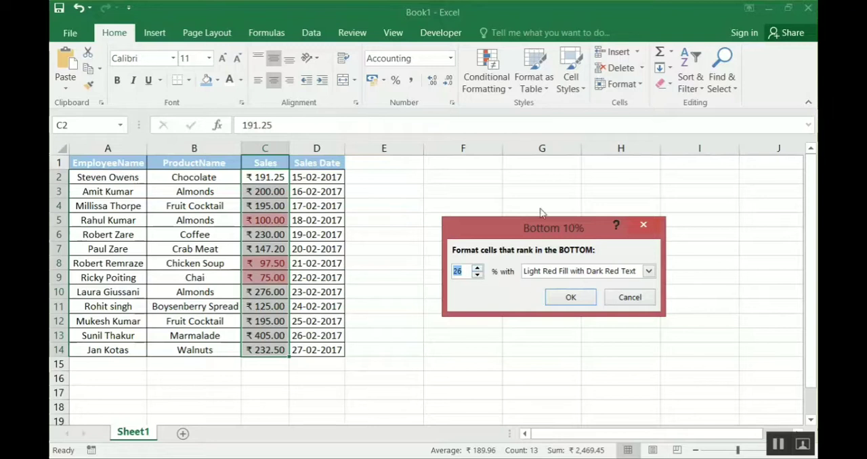
{"action": "left_click", "coordinate": [626, 298]}
{"action": "left_click", "coordinate": [384, 220]}
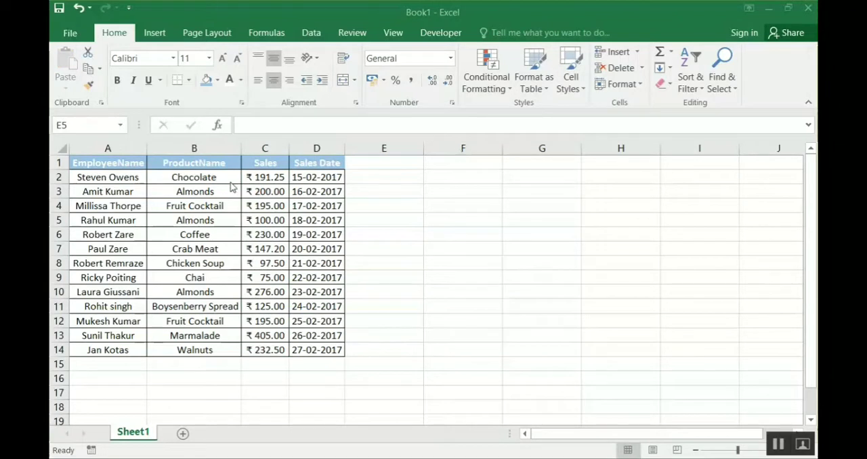
- Select the Sales values, preview an Above Average rule with Green Fill with Dark Green Text, and cancel it
{"action": "left_click", "coordinate": [262, 175]}
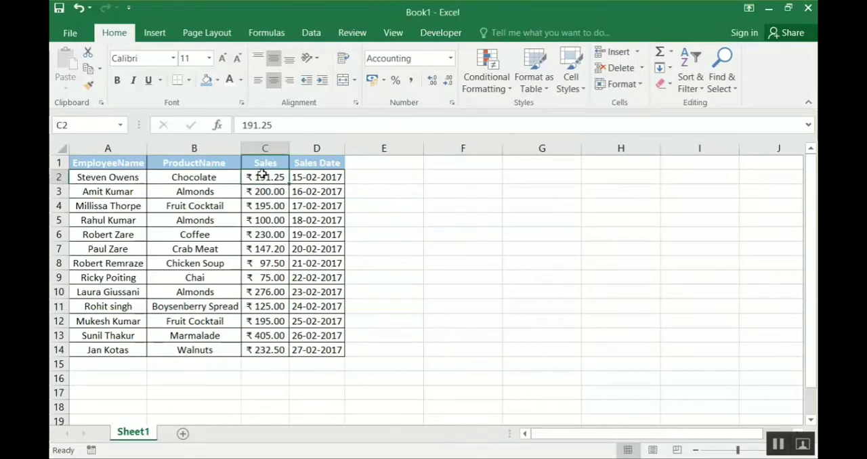
{"action": "key", "text": "ctrl+shift+Down"}
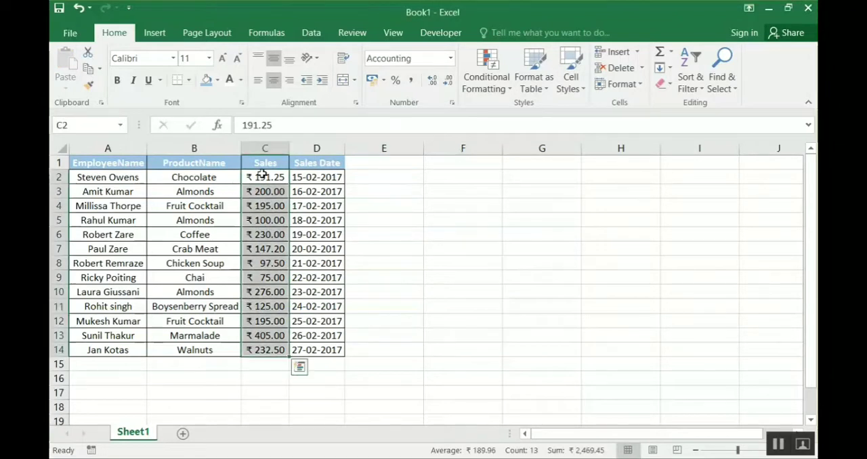
{"action": "left_click", "coordinate": [487, 68]}
{"action": "mouse_move", "coordinate": [533, 184]}
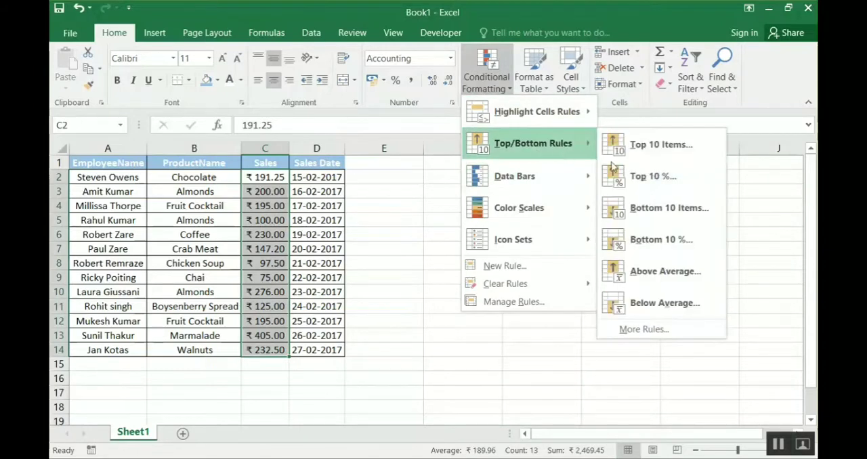
{"action": "left_click", "coordinate": [660, 269]}
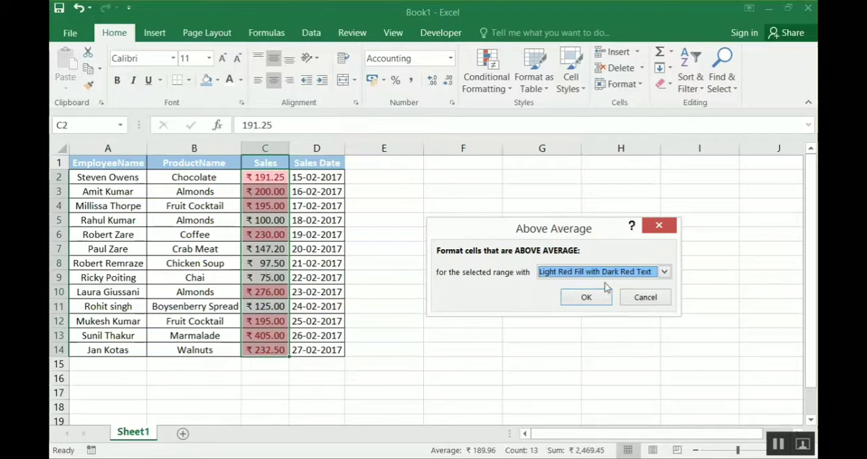
{"action": "left_click", "coordinate": [665, 272]}
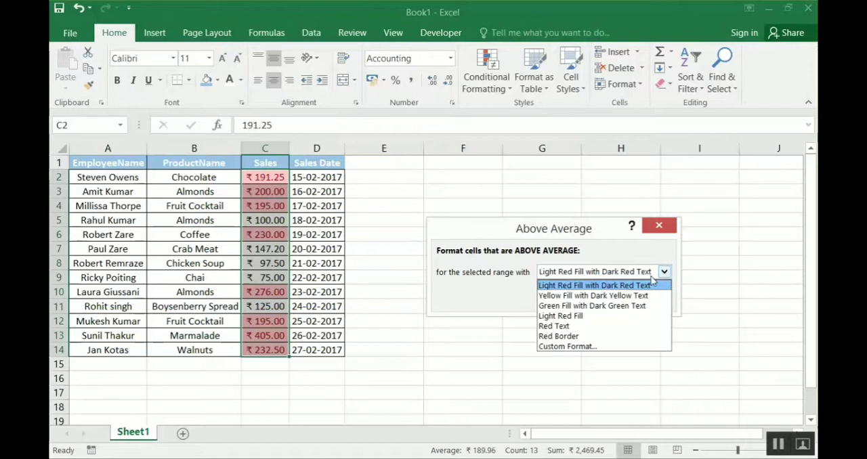
{"action": "left_click", "coordinate": [591, 306]}
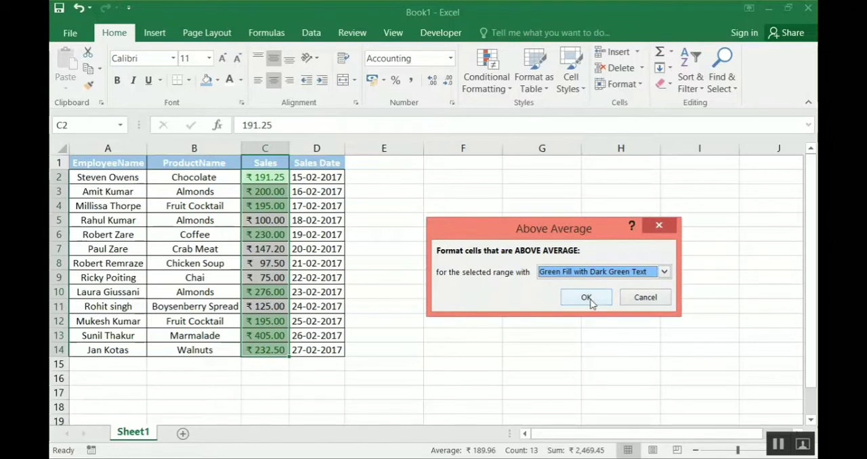
{"action": "left_click", "coordinate": [587, 298]}
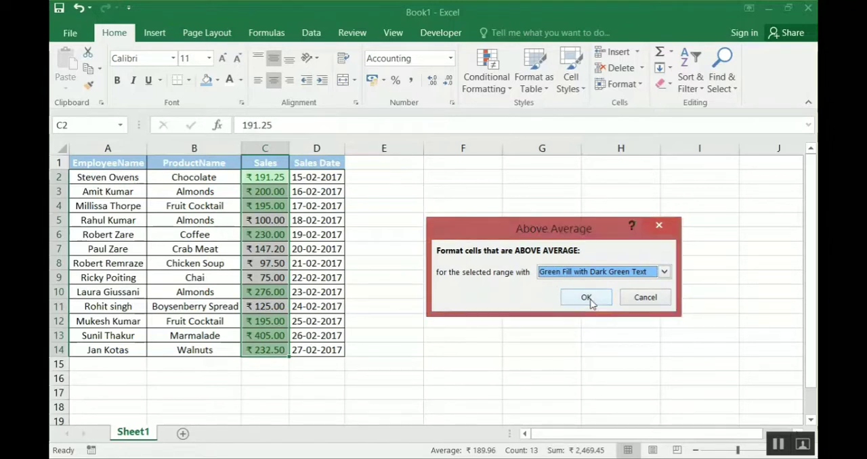
{"action": "left_click", "coordinate": [642, 300]}
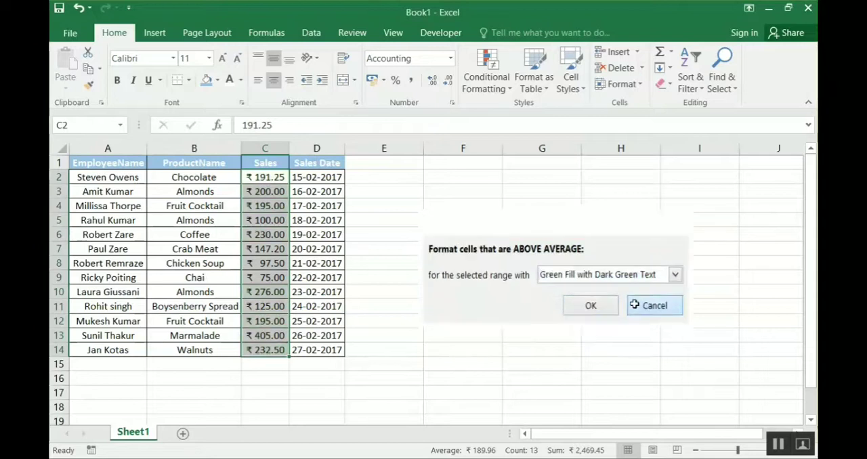
- Preview a Below Average rule on the Sales values with Light Red Fill with Dark Red Text and cancel it
{"action": "left_click", "coordinate": [487, 87]}
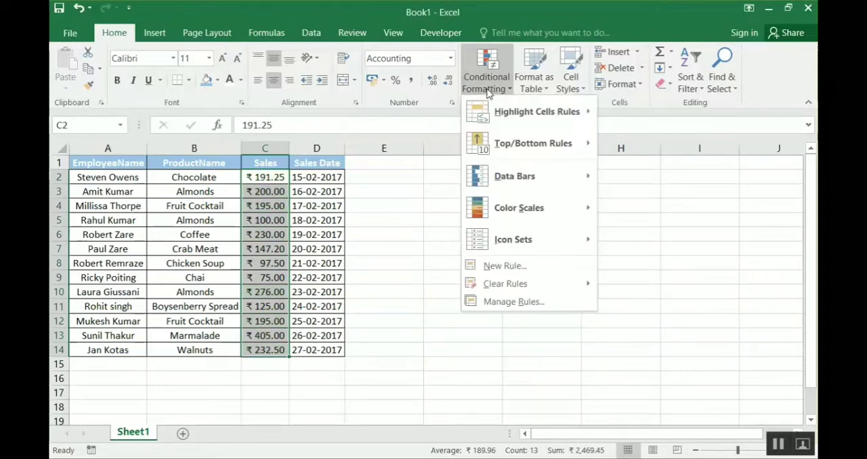
{"action": "mouse_move", "coordinate": [560, 145]}
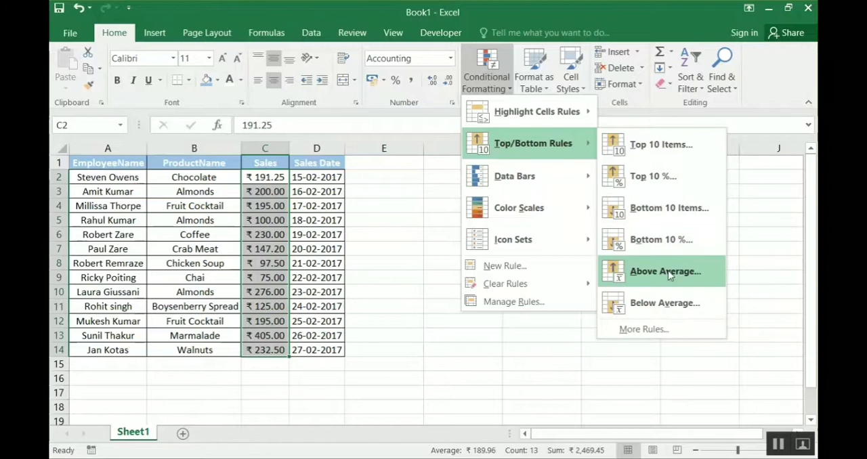
{"action": "left_click", "coordinate": [670, 302]}
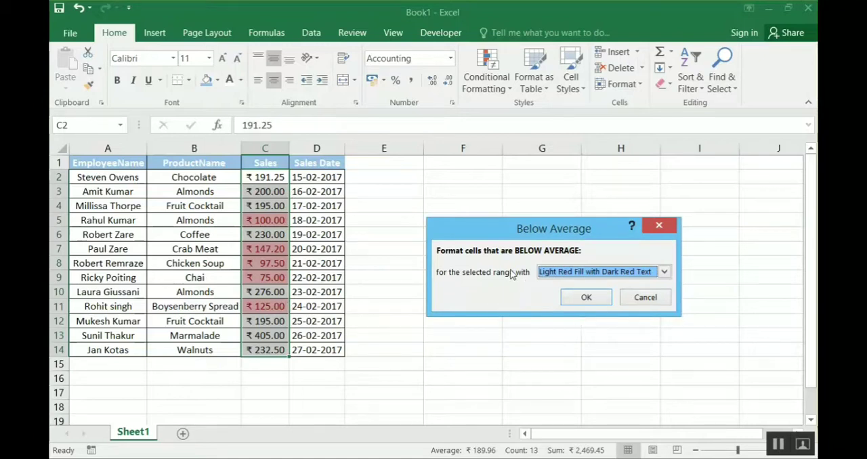
{"action": "left_click", "coordinate": [645, 297]}
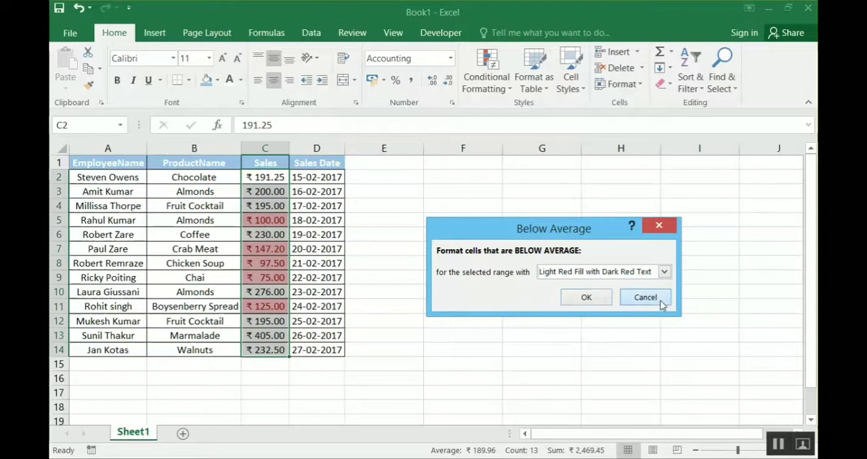
{"action": "left_click", "coordinate": [492, 87]}
{"action": "mouse_move", "coordinate": [560, 152]}
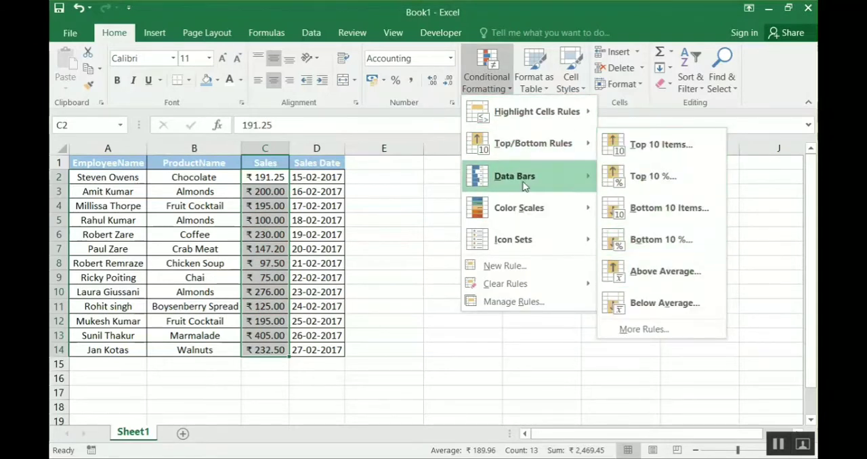
{"action": "mouse_move", "coordinate": [524, 187]}
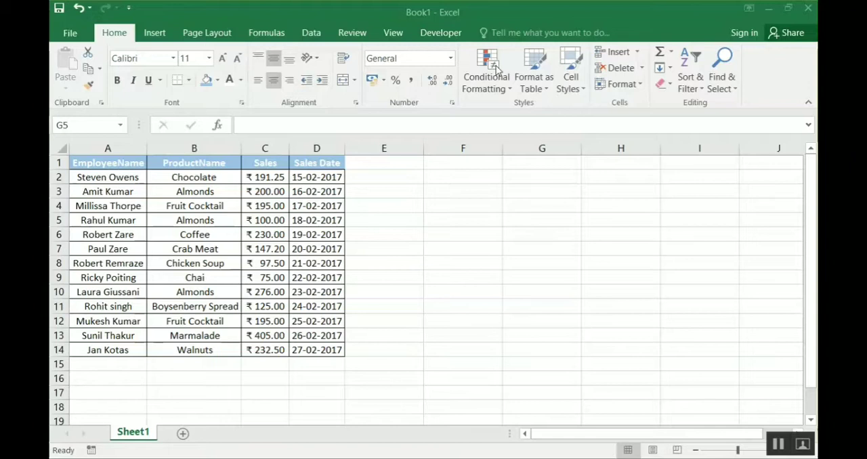
{"action": "left_click", "coordinate": [495, 68]}
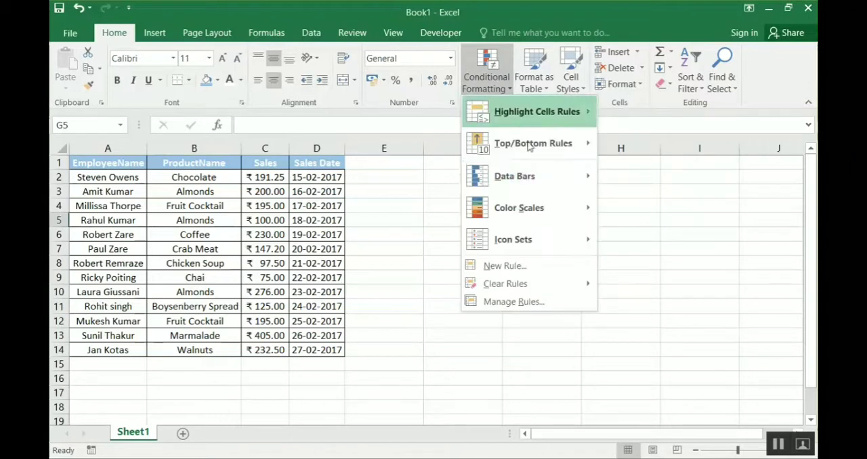
{"action": "mouse_move", "coordinate": [548, 191]}
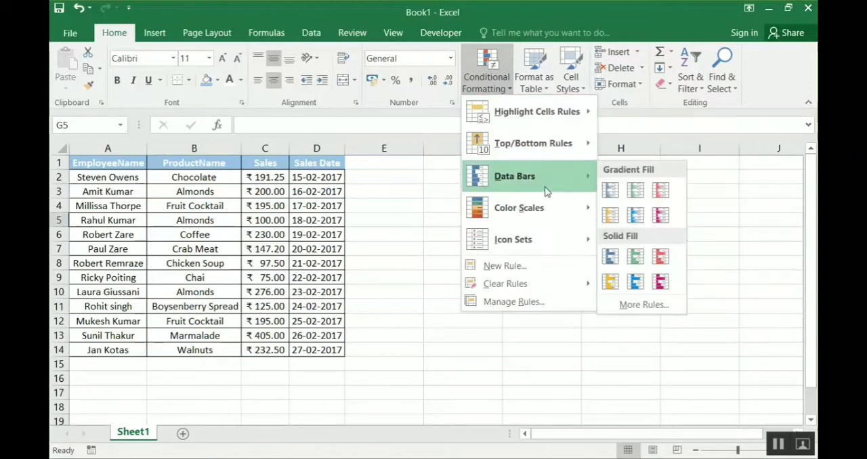
{"action": "left_click", "coordinate": [391, 193]}
- Apply magenta Gradient Fill data bars to all the values in the Sales column
{"action": "left_click", "coordinate": [271, 174]}
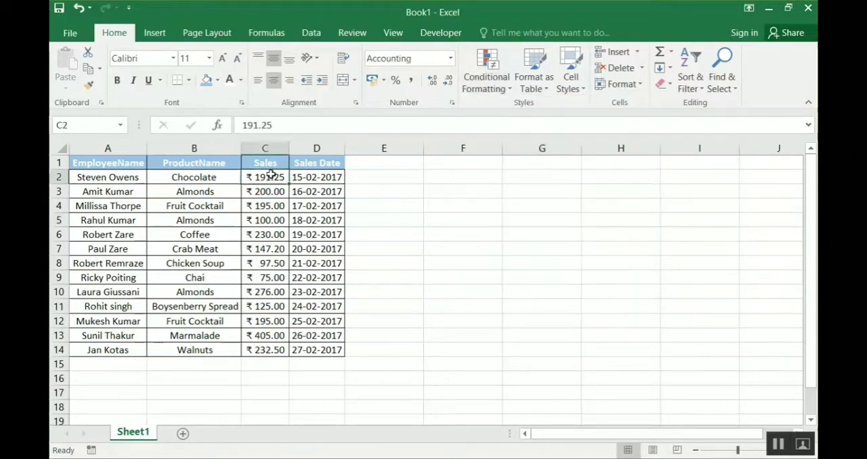
{"action": "key", "text": "ctrl+shift+Down"}
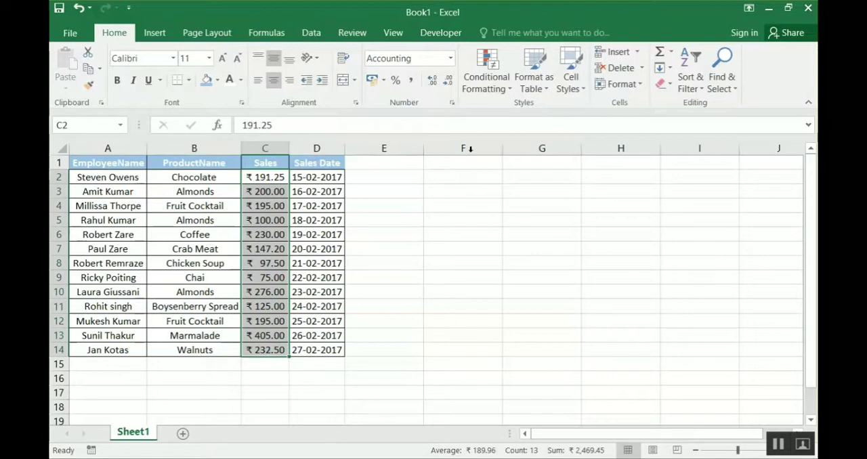
{"action": "left_click", "coordinate": [484, 89]}
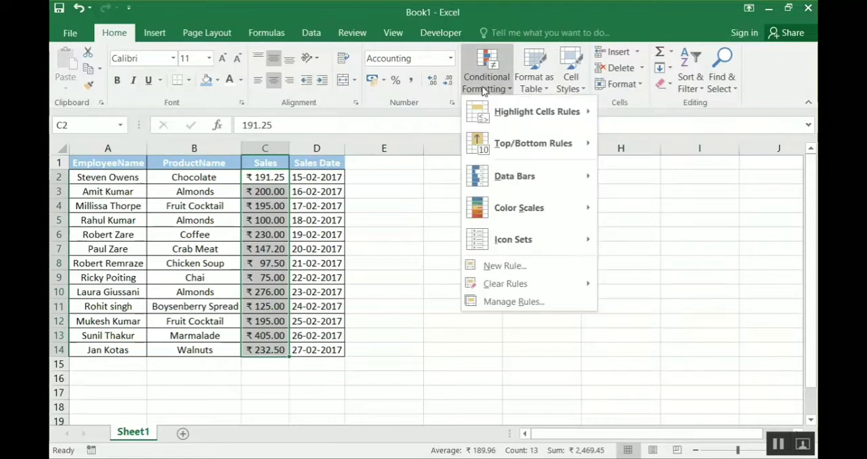
{"action": "mouse_move", "coordinate": [540, 185]}
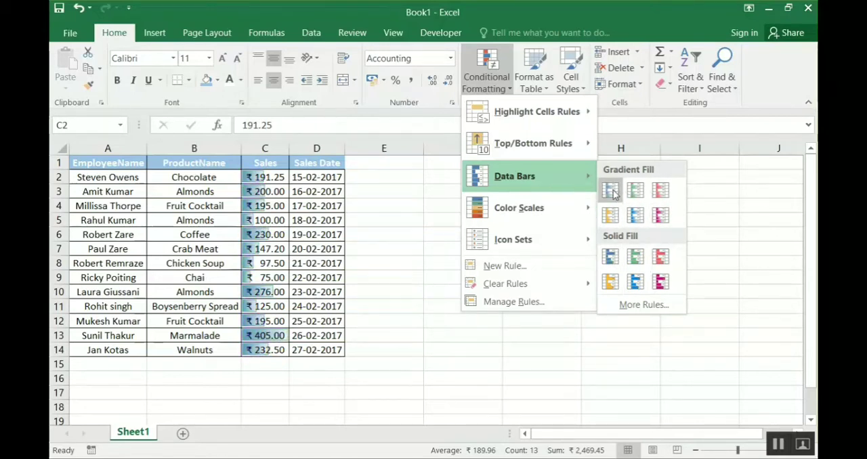
{"action": "left_click", "coordinate": [660, 223]}
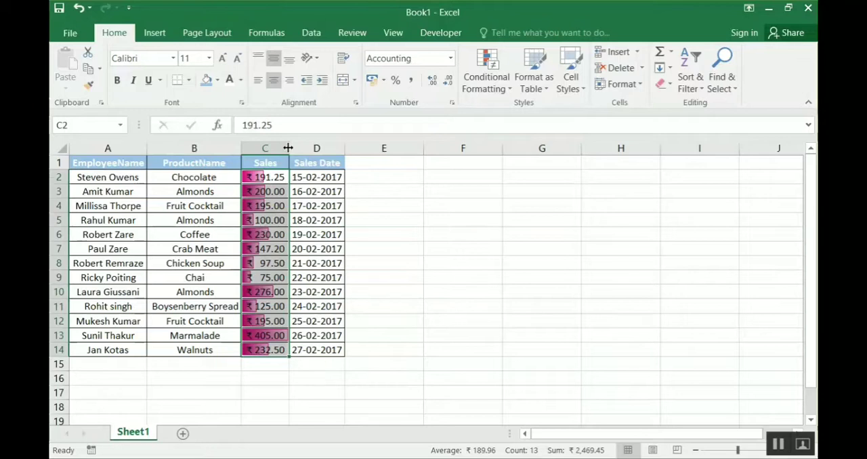
{"action": "left_click_drag", "start_coordinate": [288, 147], "coordinate": [288, 148]}
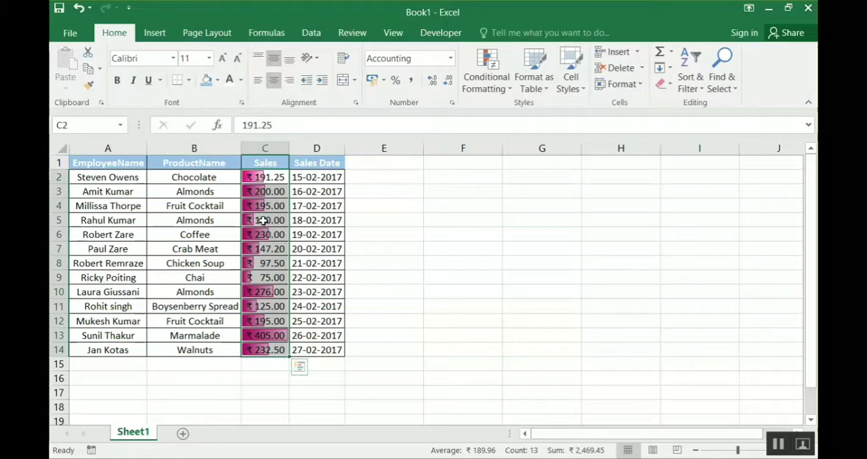
- Change the Sales value of the Chicken Soup row to 500
{"action": "left_click", "coordinate": [264, 220]}
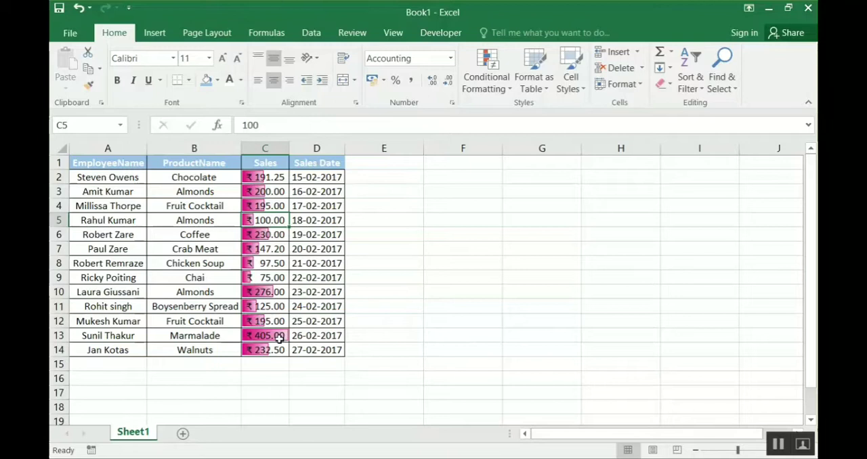
{"action": "left_click", "coordinate": [274, 267]}
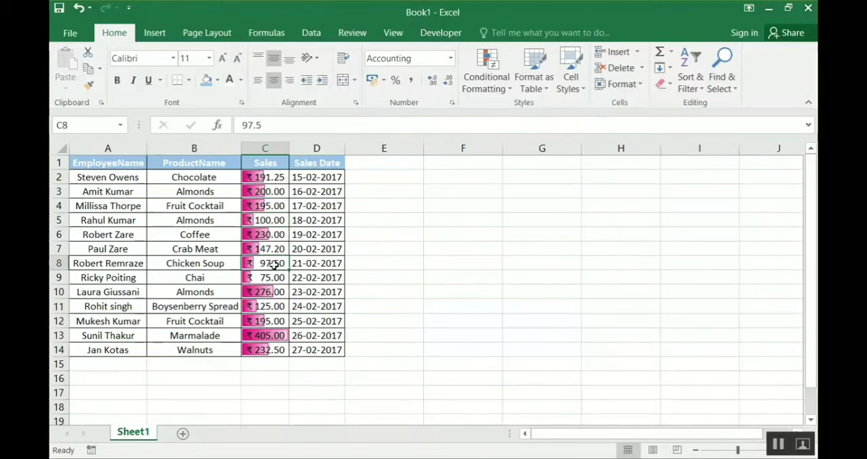
{"action": "type", "text": "500"}
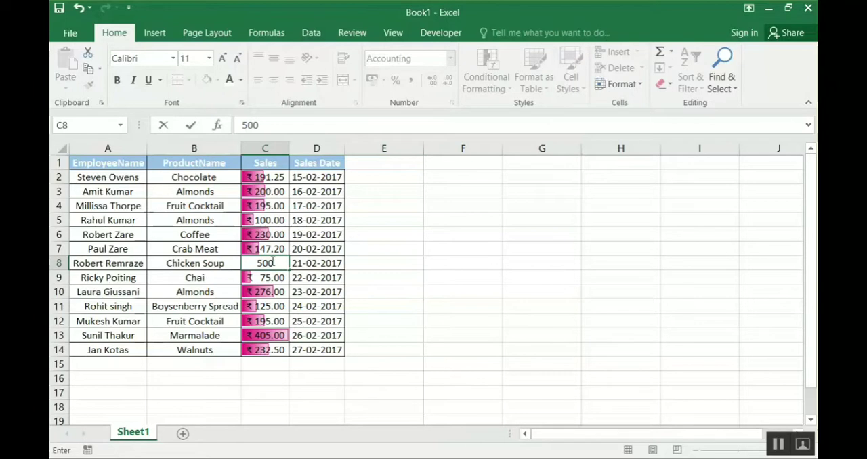
{"action": "key", "text": "Return"}
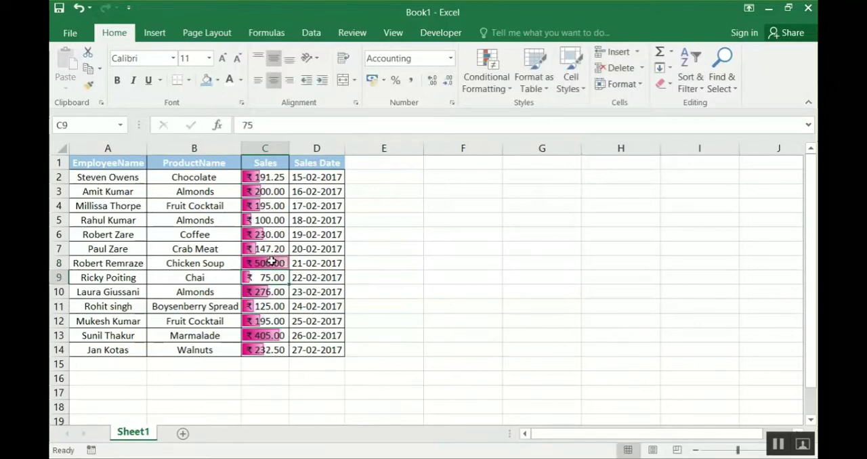
{"action": "left_click", "coordinate": [279, 264]}
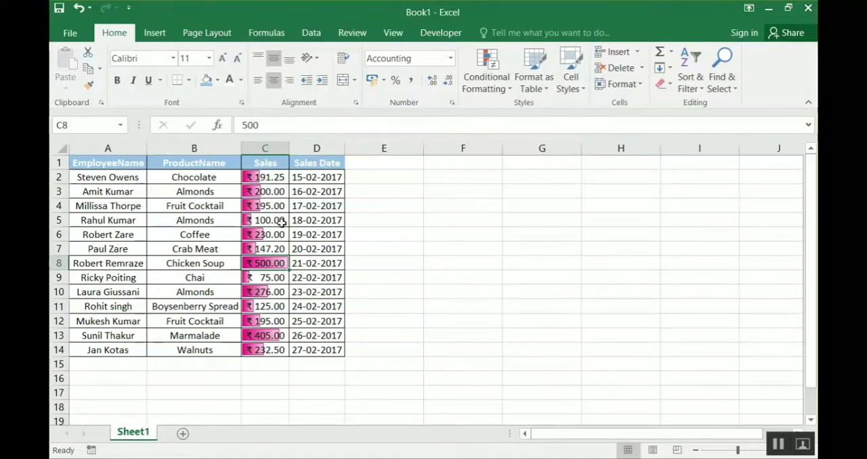
{"action": "left_click", "coordinate": [500, 90]}
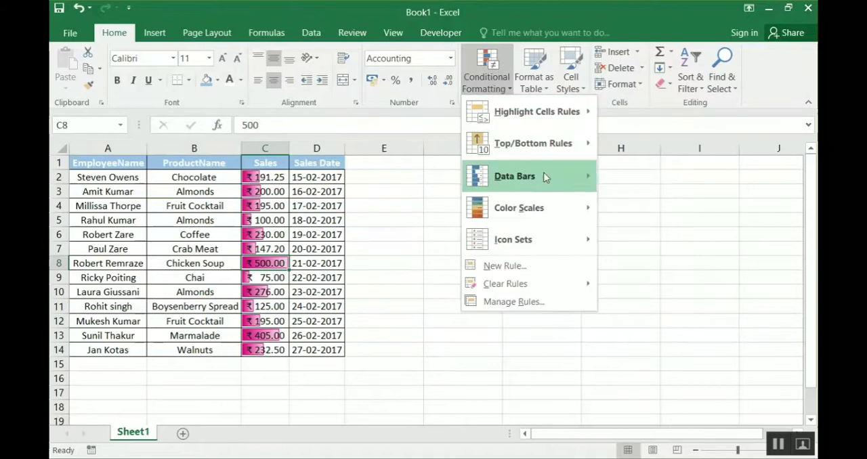
{"action": "mouse_move", "coordinate": [563, 181]}
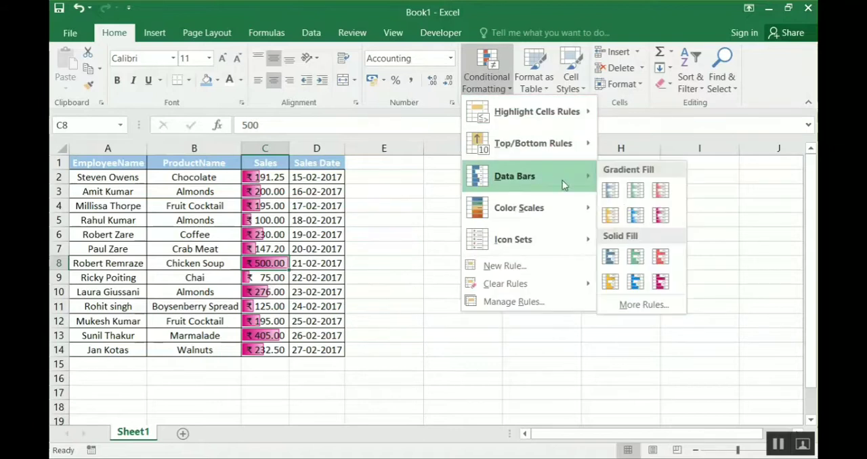
{"action": "left_click", "coordinate": [660, 256]}
- Switch the data bars on all the Sales values to green Solid Fill and deselect the range
{"action": "left_click", "coordinate": [265, 174]}
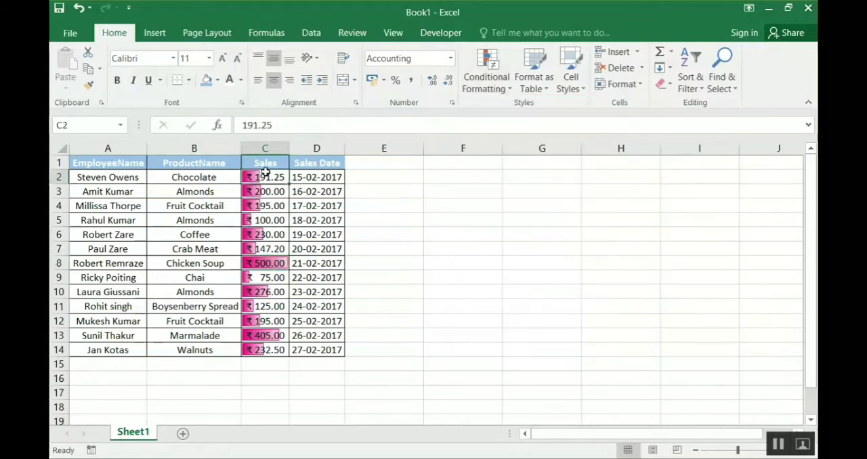
{"action": "key", "text": "ctrl+shift+Down"}
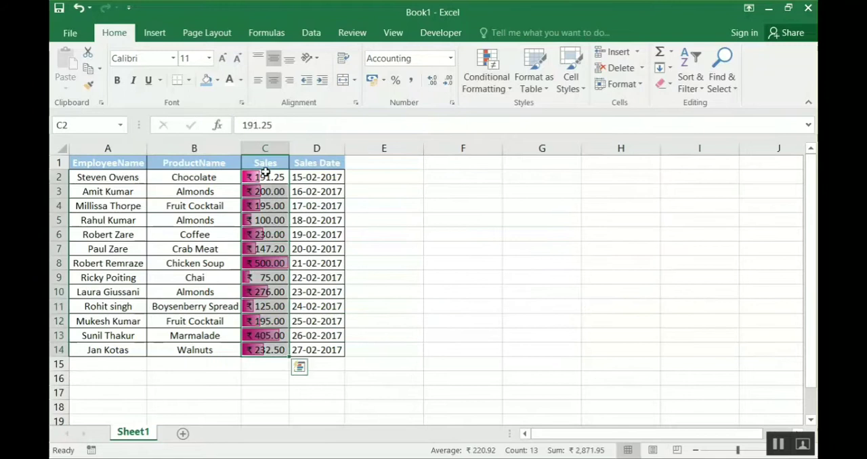
{"action": "left_click", "coordinate": [486, 81]}
{"action": "mouse_move", "coordinate": [579, 182]}
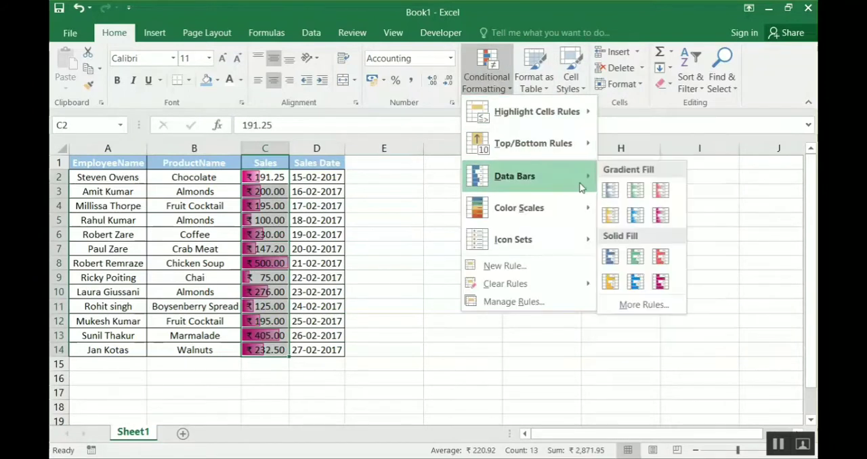
{"action": "left_click", "coordinate": [635, 257]}
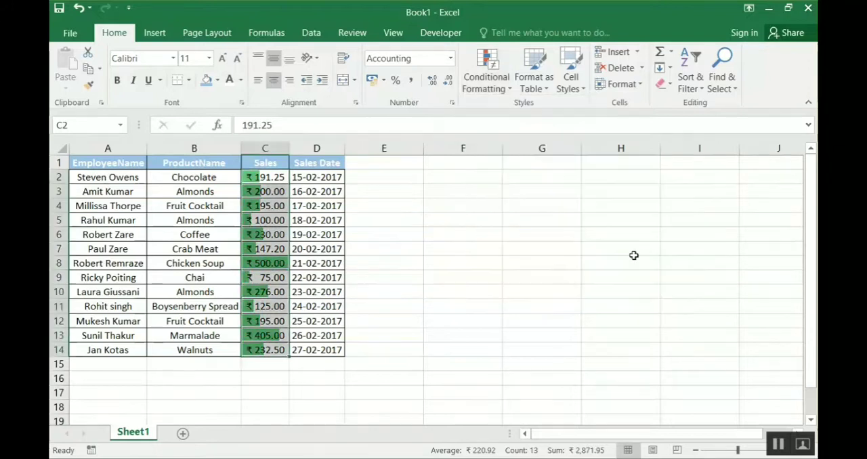
{"action": "left_click", "coordinate": [269, 179]}
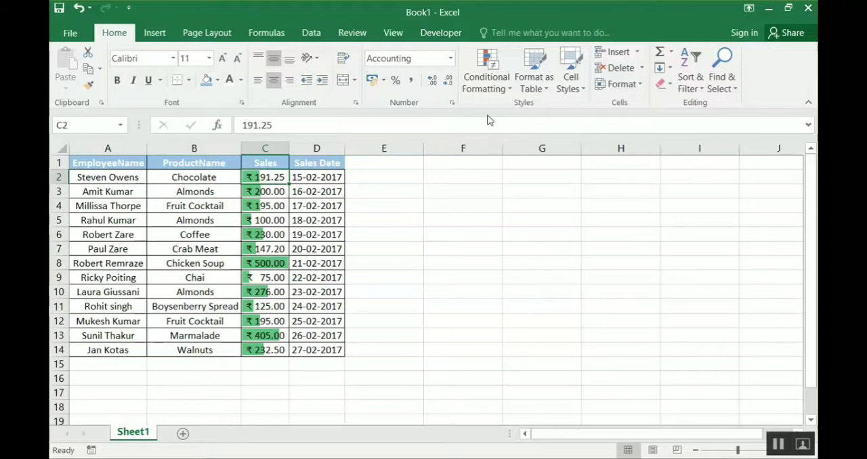
{"action": "left_click", "coordinate": [487, 84]}
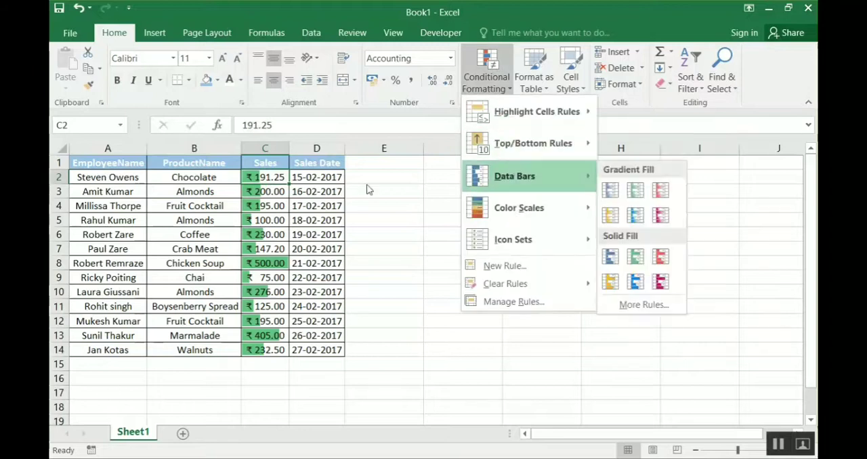
{"action": "left_click", "coordinate": [344, 189]}
{"action": "left_click", "coordinate": [361, 190]}
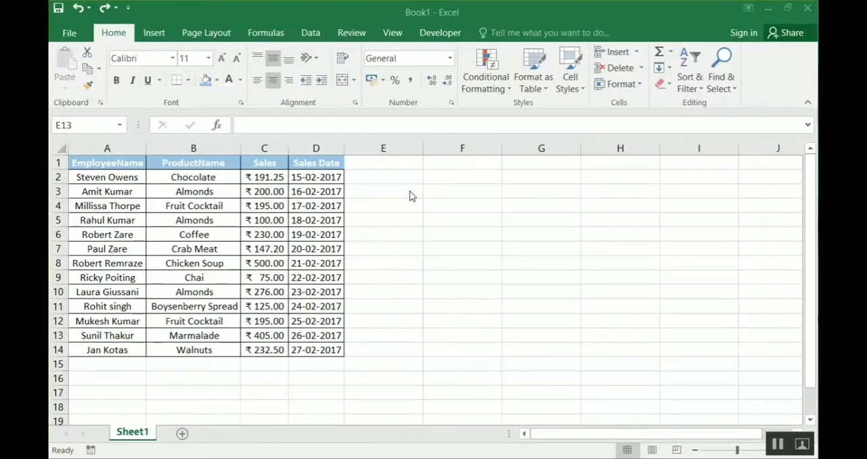
{"action": "left_click", "coordinate": [265, 179]}
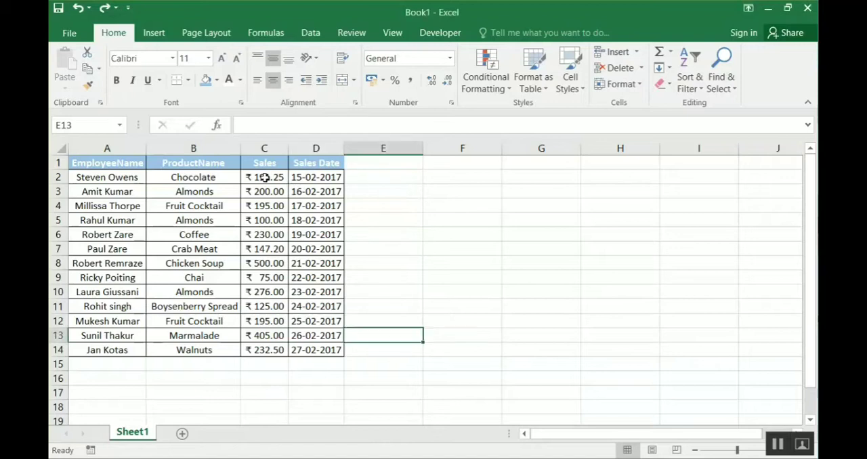
{"action": "left_click", "coordinate": [478, 84]}
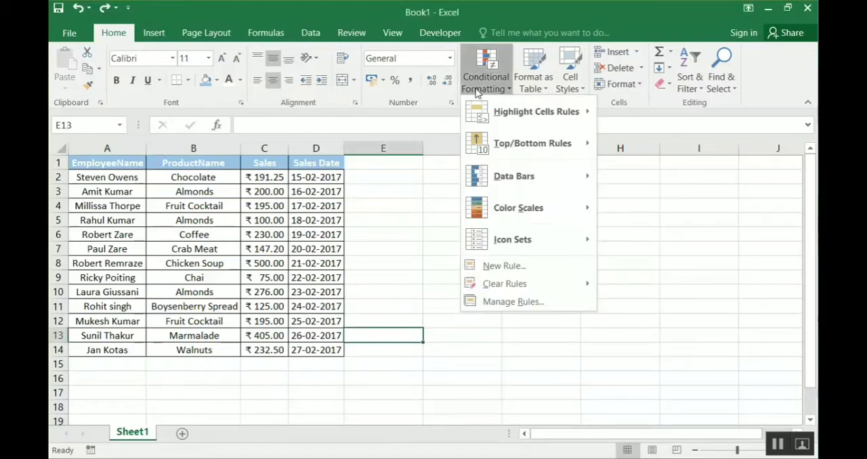
{"action": "mouse_move", "coordinate": [531, 207]}
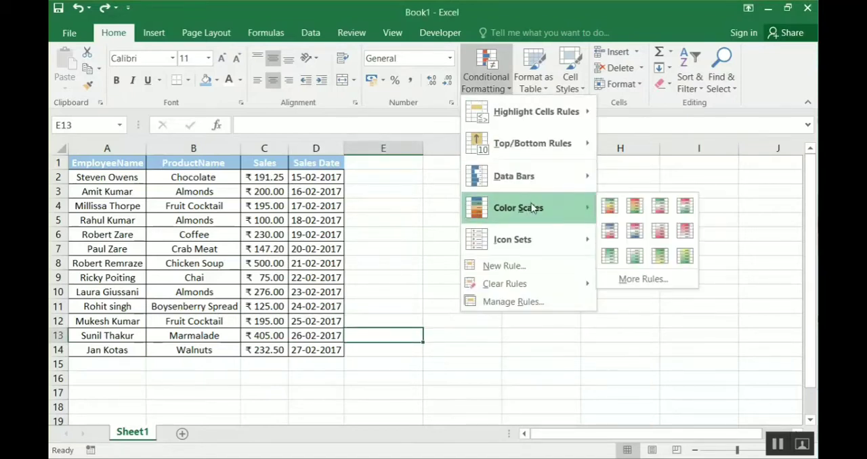
{"action": "left_click", "coordinate": [275, 195]}
- Apply the Green - Yellow - Red Color Scale to all the values in the Sales column
{"action": "left_click", "coordinate": [266, 178]}
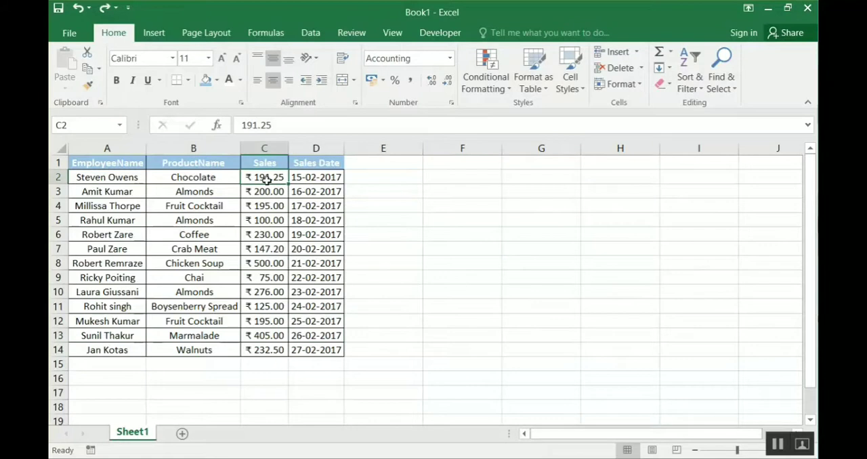
{"action": "key", "text": "ctrl+shift+Down"}
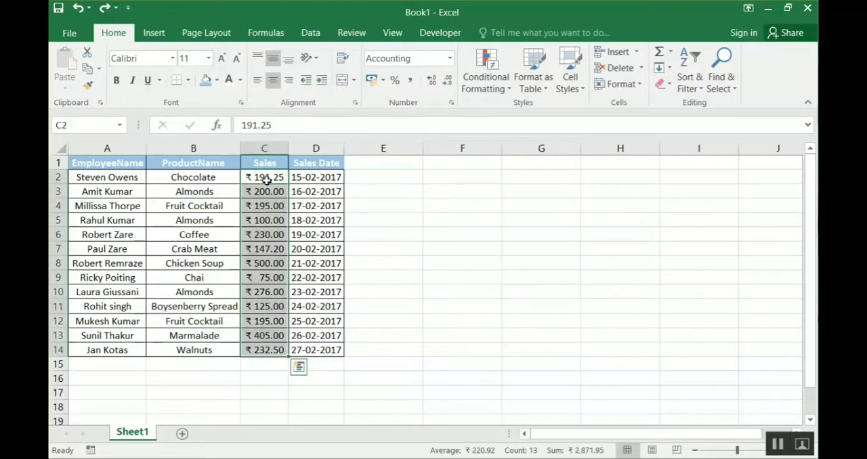
{"action": "left_click", "coordinate": [493, 95]}
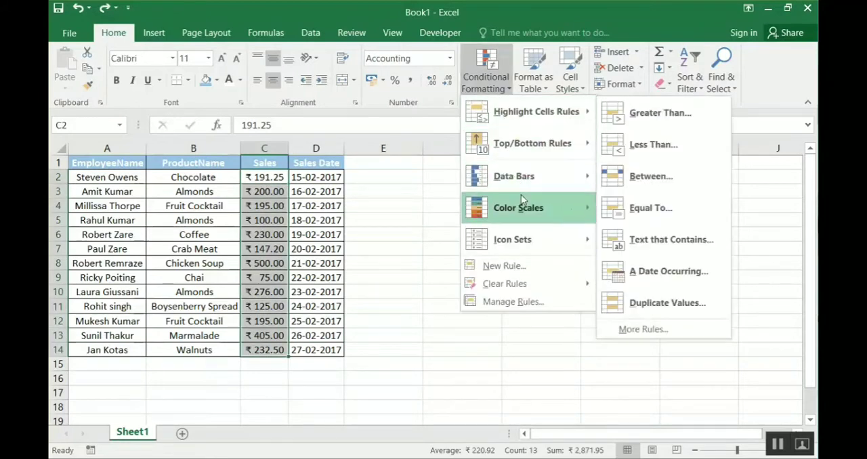
{"action": "mouse_move", "coordinate": [521, 195]}
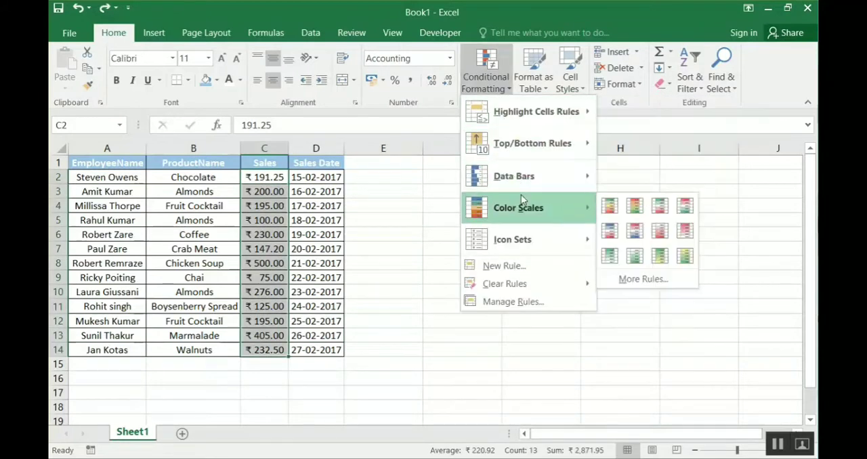
{"action": "left_click", "coordinate": [610, 206]}
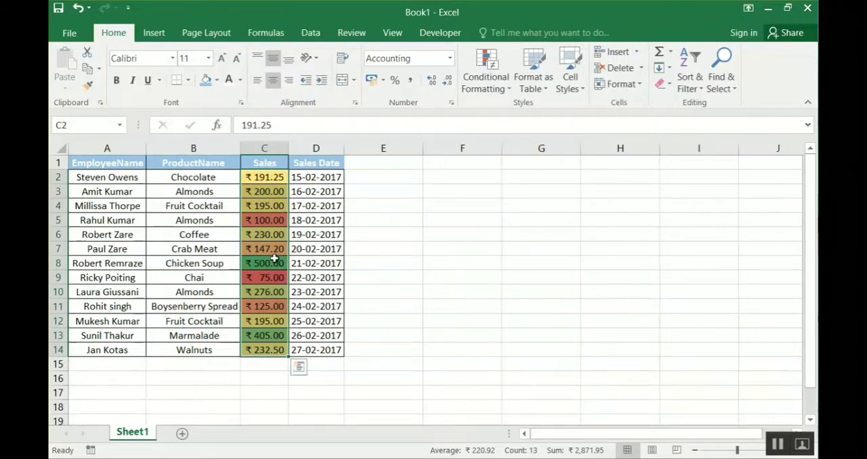
- Examine the color scale shading on the highest, middle and lowest values in the Sales column
{"action": "left_click", "coordinate": [274, 260]}
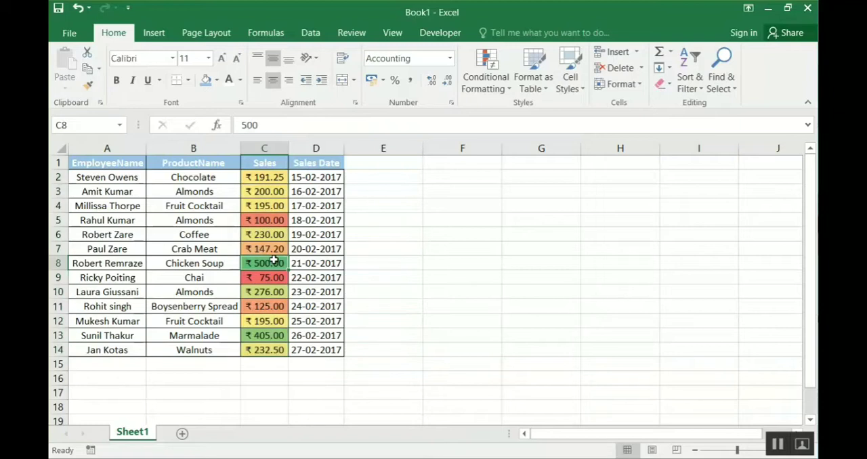
{"action": "left_click", "coordinate": [274, 277], "text": "ctrl"}
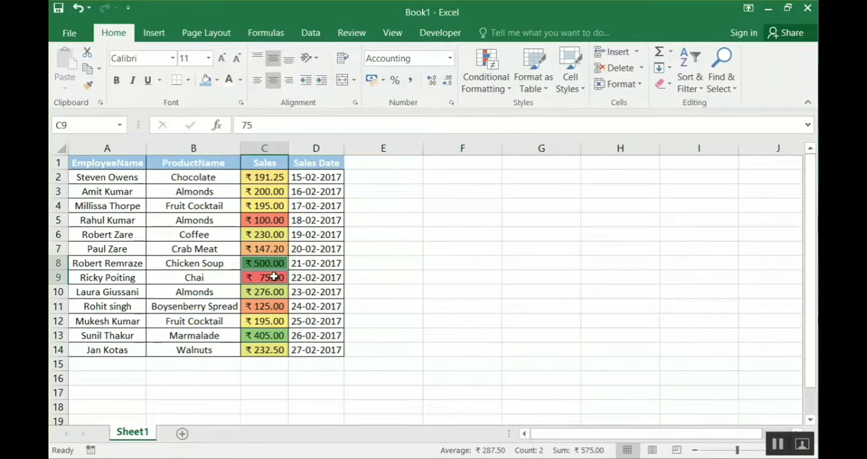
{"action": "left_click", "coordinate": [270, 177]}
{"action": "key", "text": "ctrl+shift+Down"}
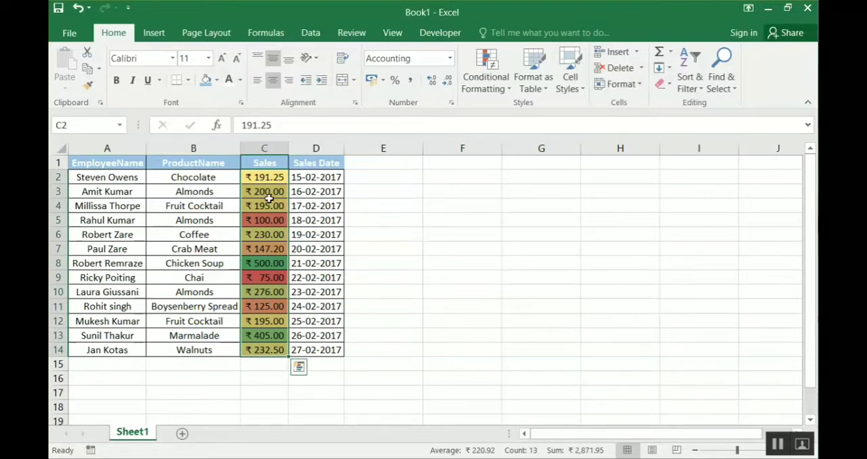
{"action": "left_click", "coordinate": [281, 261]}
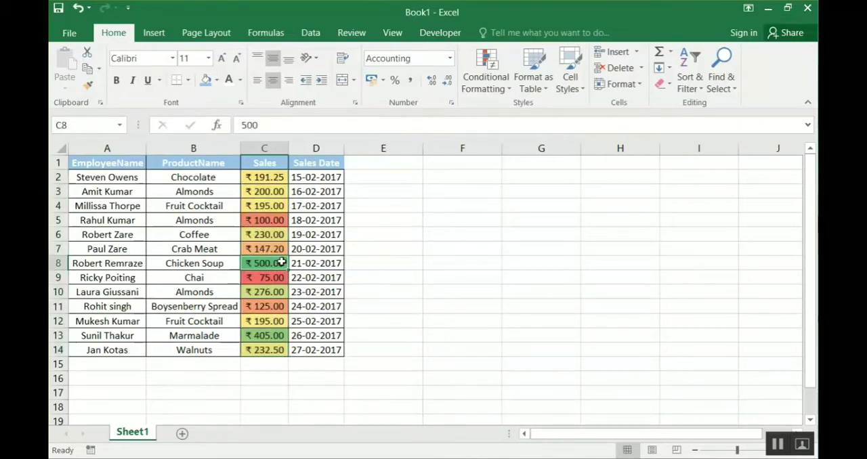
{"action": "left_click", "coordinate": [277, 336], "text": "ctrl"}
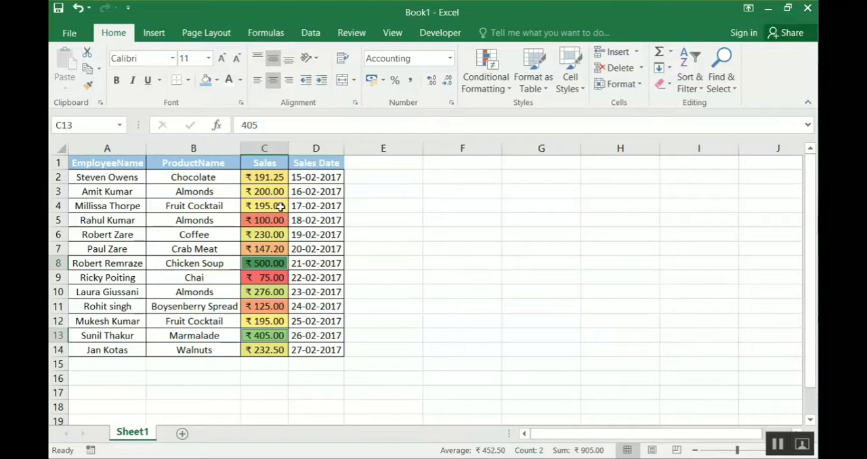
{"action": "left_click", "coordinate": [278, 178]}
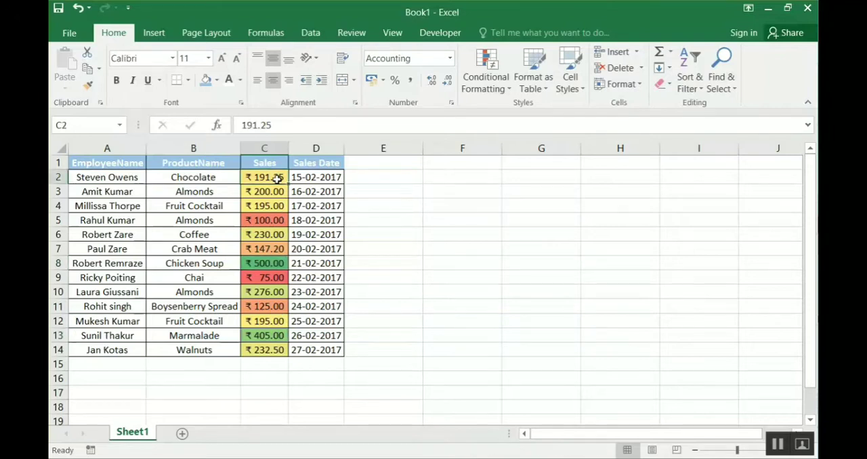
{"action": "left_click_drag", "start_coordinate": [277, 178], "coordinate": [271, 208]}
{"action": "left_click", "coordinate": [272, 232], "text": "ctrl"}
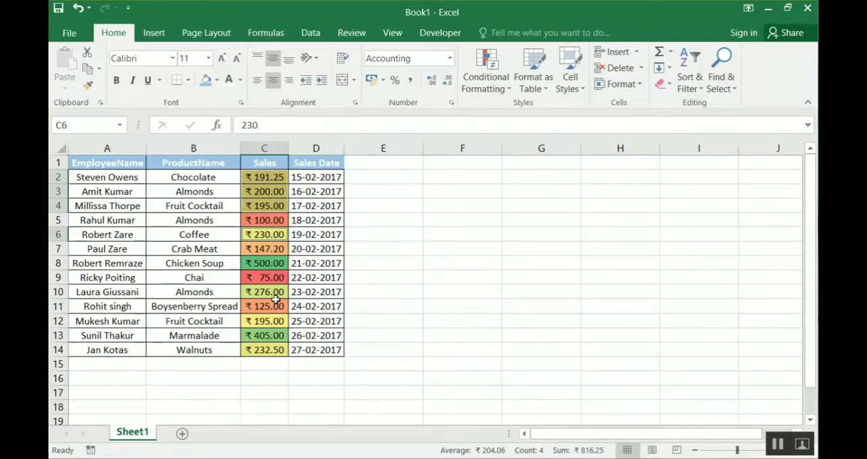
{"action": "left_click", "coordinate": [268, 278]}
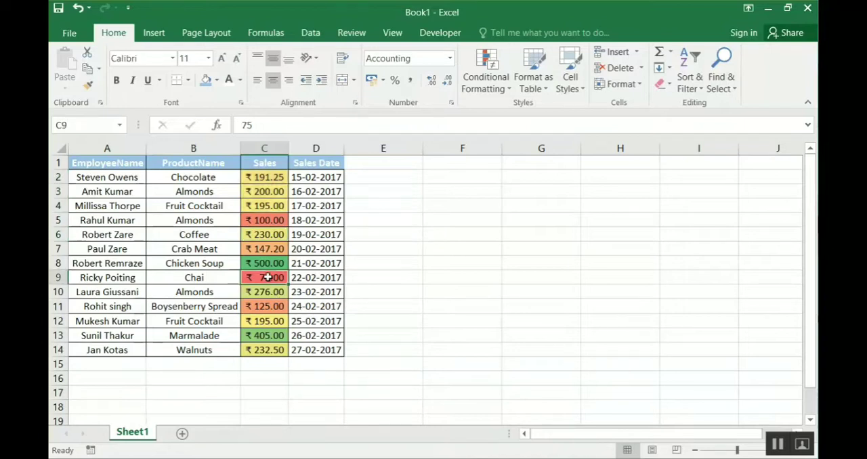
{"action": "left_click", "coordinate": [268, 222], "text": "ctrl"}
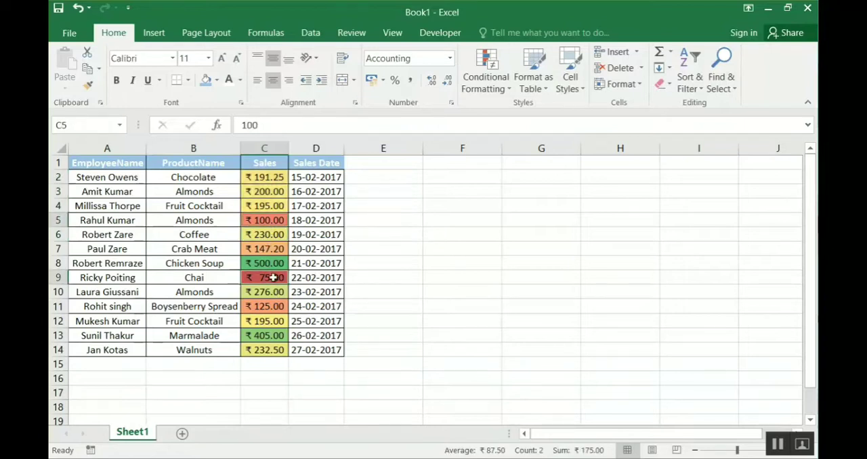
{"action": "left_click", "coordinate": [274, 306], "text": "ctrl"}
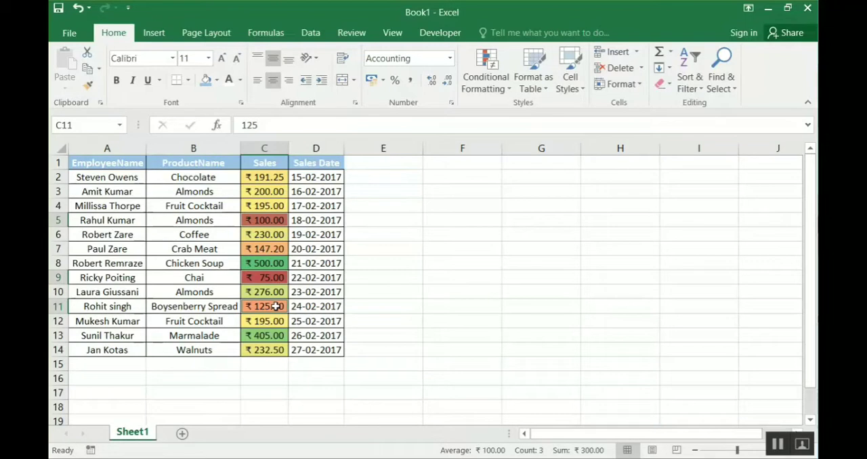
- Preview the Color Scales presets on the three lowest Sales values and bring up the options for the whole Sales range
{"action": "left_click", "coordinate": [488, 81]}
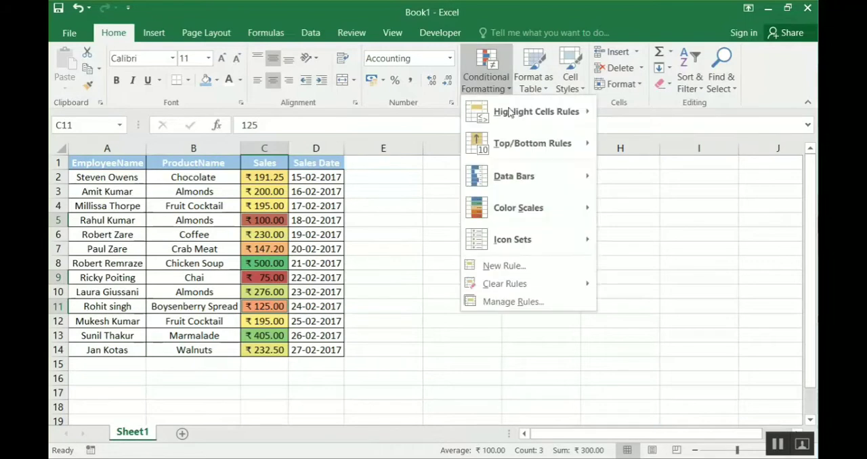
{"action": "mouse_move", "coordinate": [577, 208]}
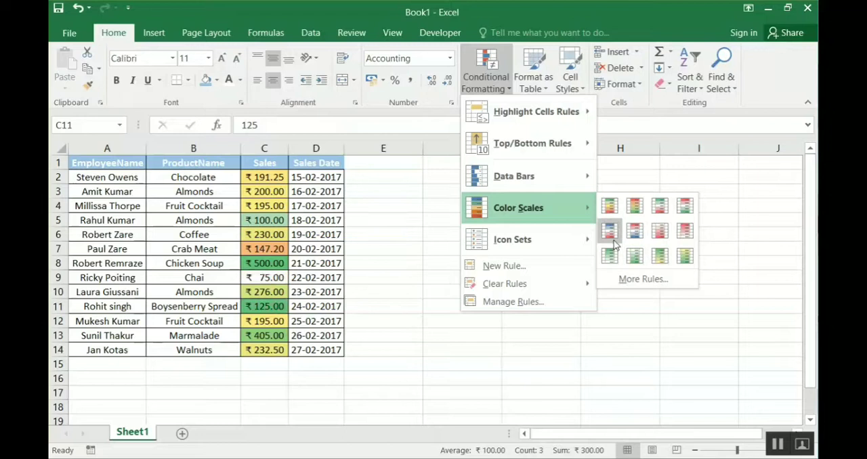
{"action": "left_click", "coordinate": [609, 204]}
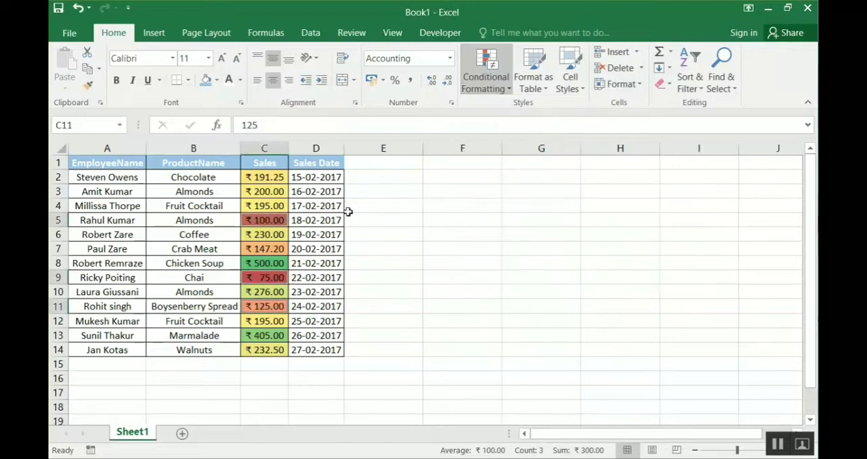
{"action": "left_click", "coordinate": [273, 178]}
{"action": "key", "text": "ctrl+shift+Down"}
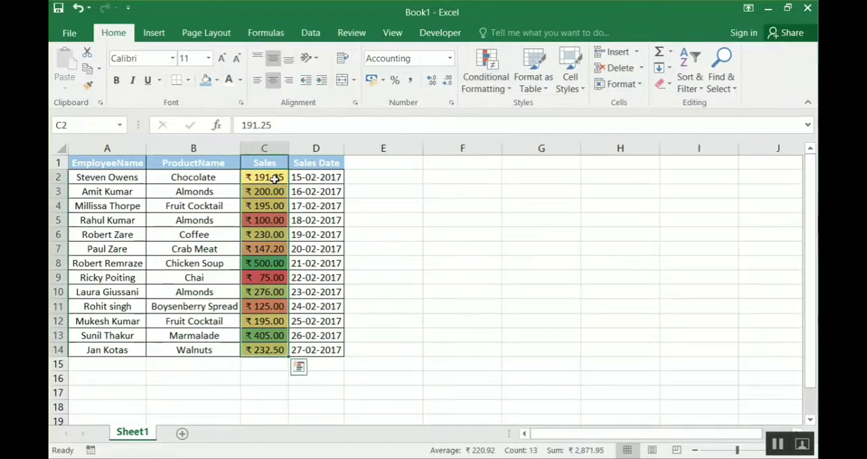
{"action": "left_click", "coordinate": [499, 86]}
{"action": "mouse_move", "coordinate": [541, 214]}
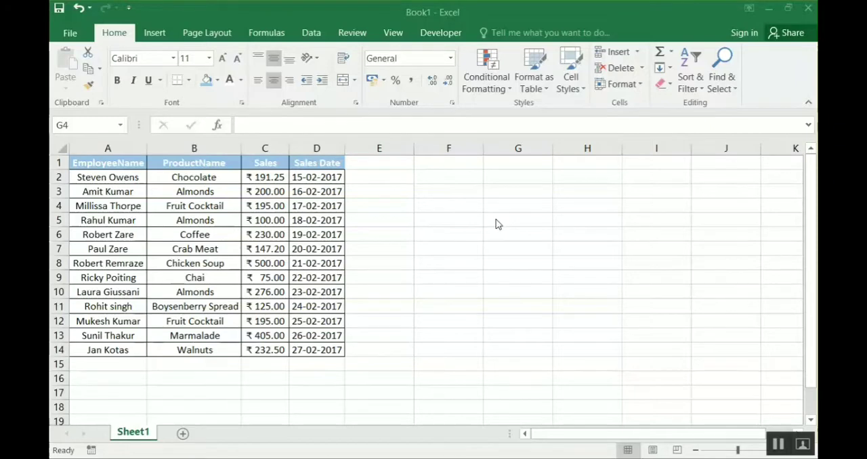
{"action": "left_click", "coordinate": [492, 91]}
{"action": "left_click", "coordinate": [493, 92]}
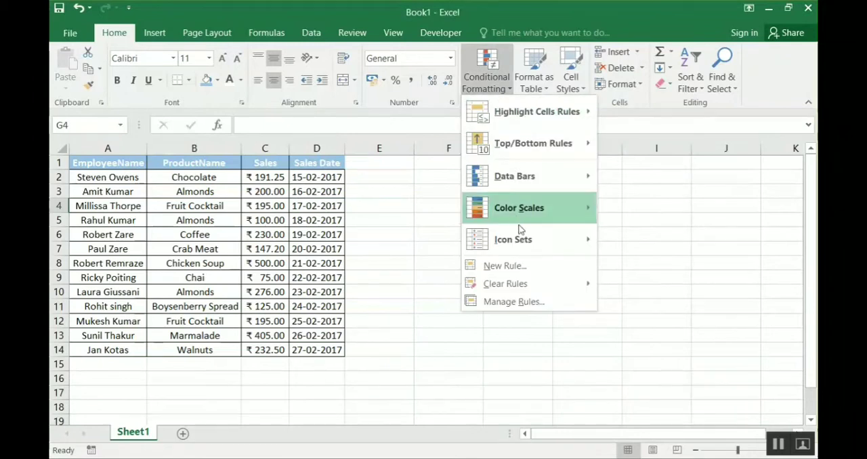
{"action": "mouse_move", "coordinate": [525, 237]}
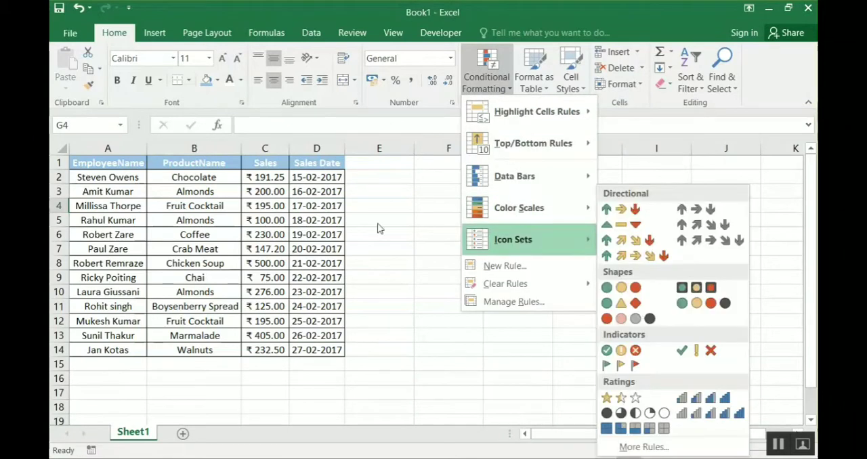
{"action": "left_click", "coordinate": [311, 210]}
- Widen the Sales column and apply the Directional icon set with green, yellow and red triangle symbols to all its values
{"action": "left_click", "coordinate": [273, 178]}
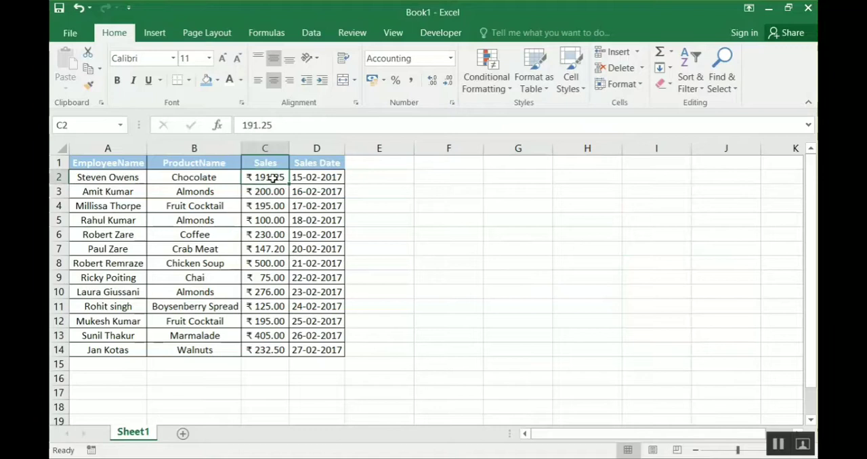
{"action": "key", "text": "ctrl+shift+Down"}
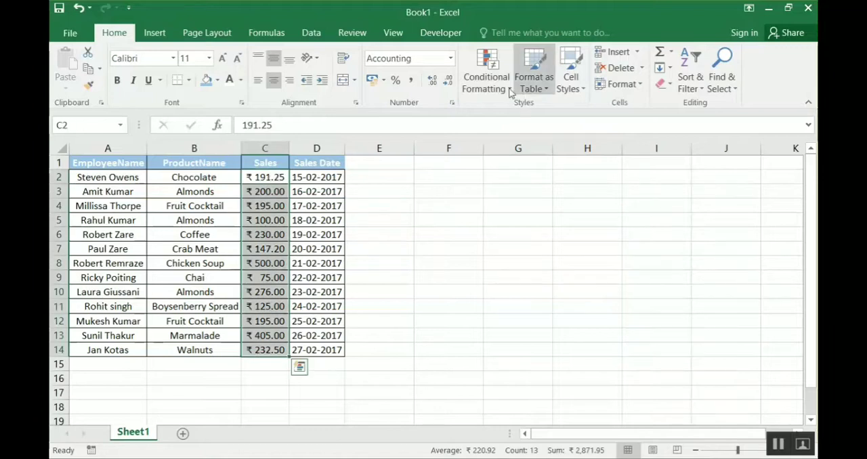
{"action": "left_click", "coordinate": [488, 93]}
{"action": "mouse_move", "coordinate": [534, 241]}
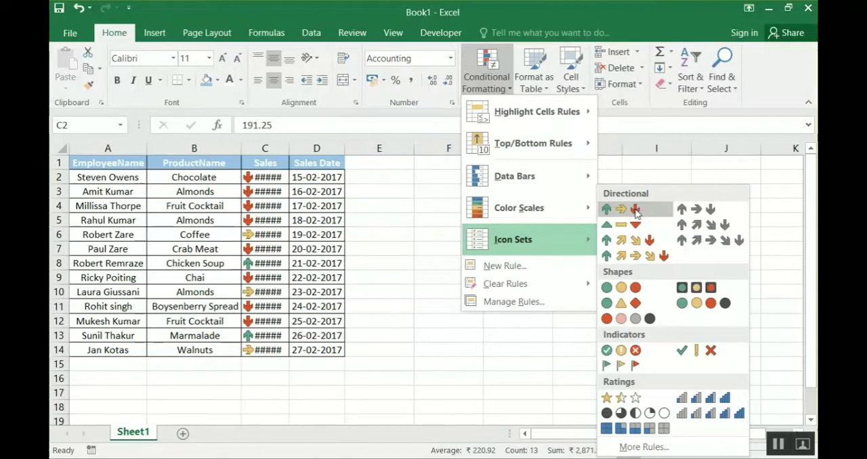
{"action": "left_click", "coordinate": [343, 219]}
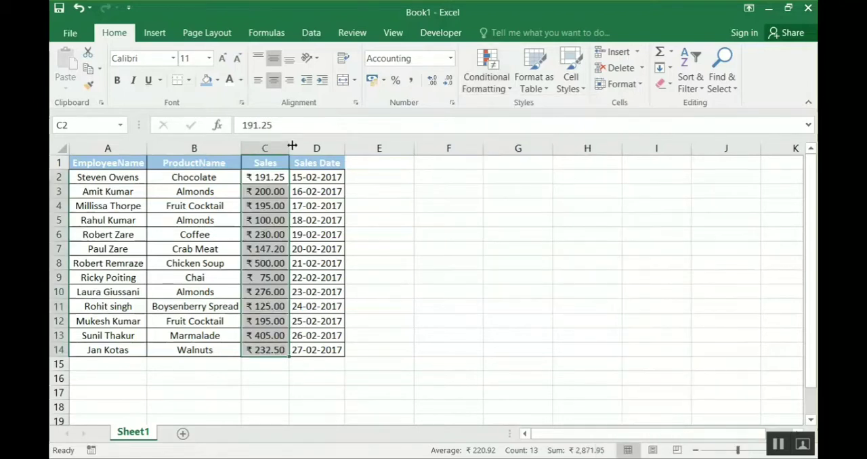
{"action": "left_click_drag", "start_coordinate": [292, 146], "coordinate": [320, 145]}
{"action": "left_click", "coordinate": [494, 80]}
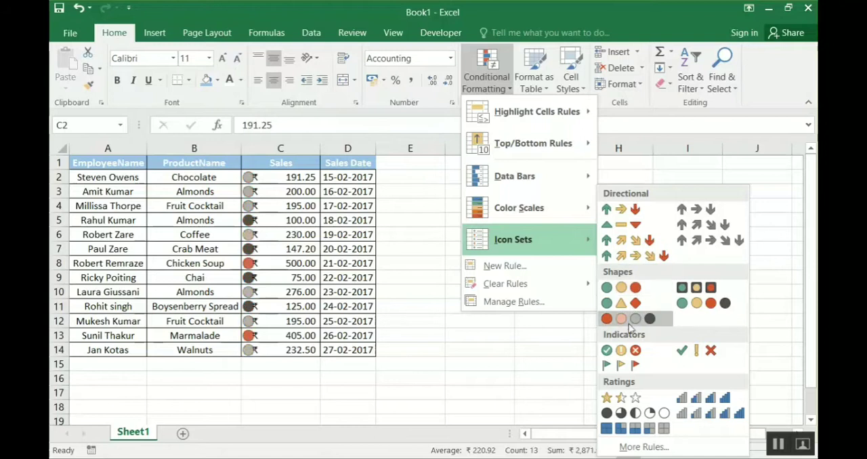
{"action": "left_click", "coordinate": [634, 228]}
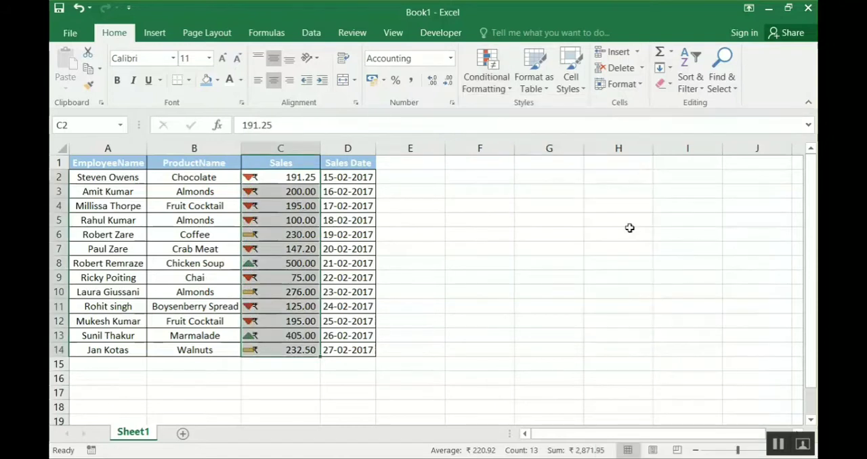
- Examine the icons on individual Sales values and review the available Icon Sets without applying another one
{"action": "left_click", "coordinate": [311, 291]}
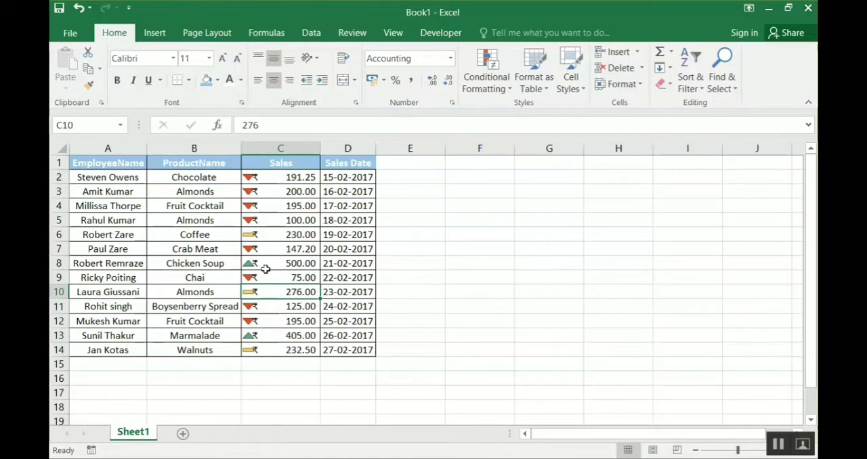
{"action": "left_click", "coordinate": [271, 267]}
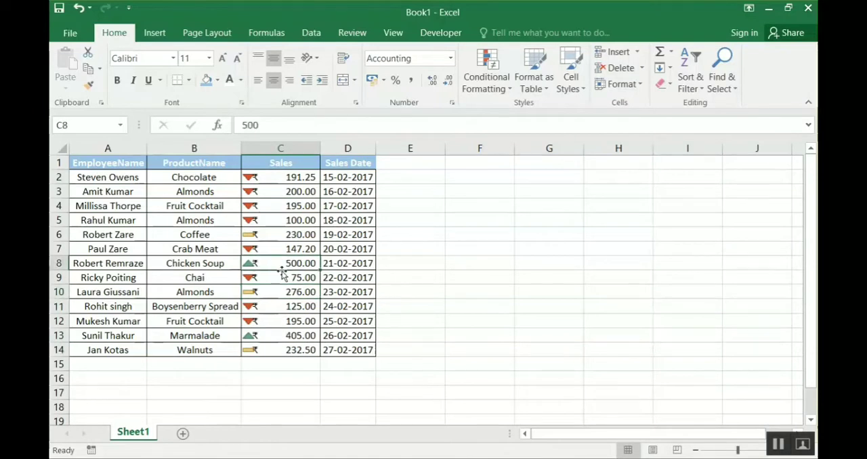
{"action": "left_click", "coordinate": [279, 238]}
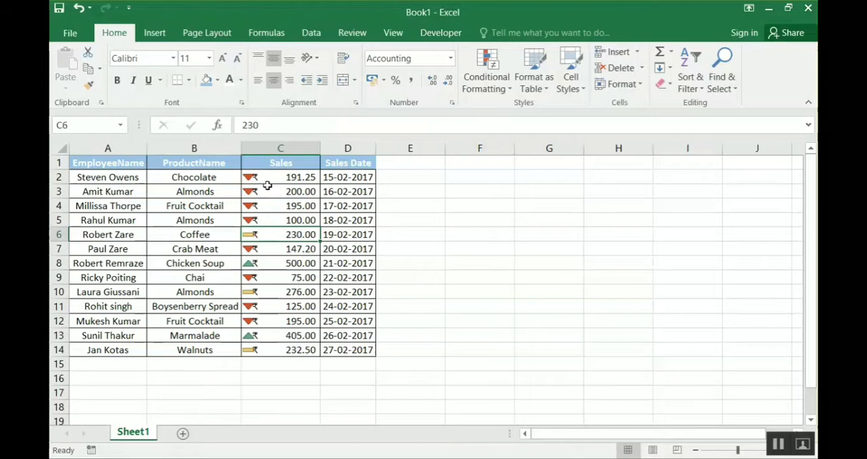
{"action": "left_click", "coordinate": [415, 209]}
{"action": "left_click", "coordinate": [487, 80]}
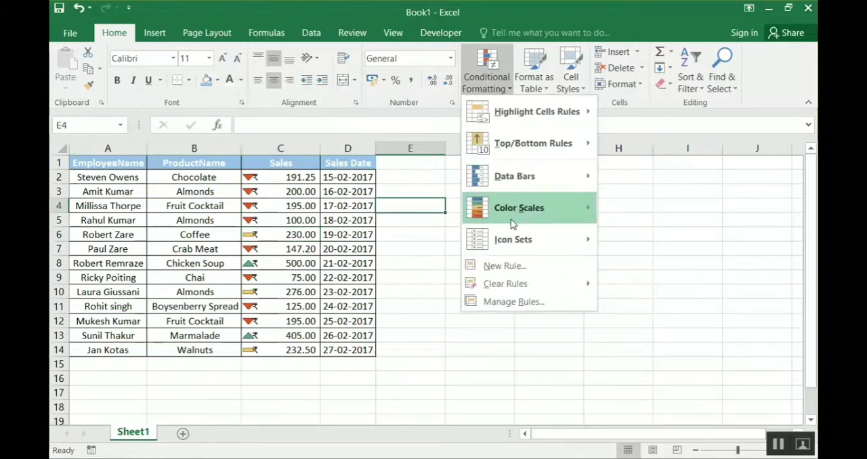
{"action": "mouse_move", "coordinate": [530, 244]}
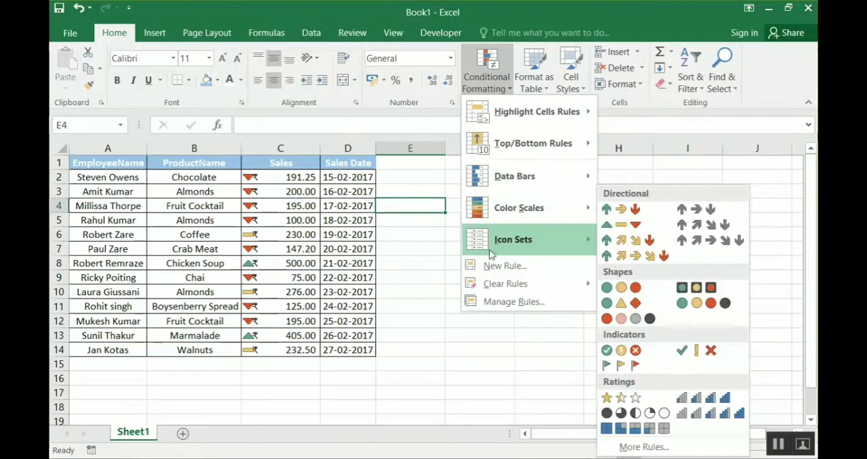
{"action": "left_click", "coordinate": [403, 249]}
{"action": "left_click", "coordinate": [403, 248]}
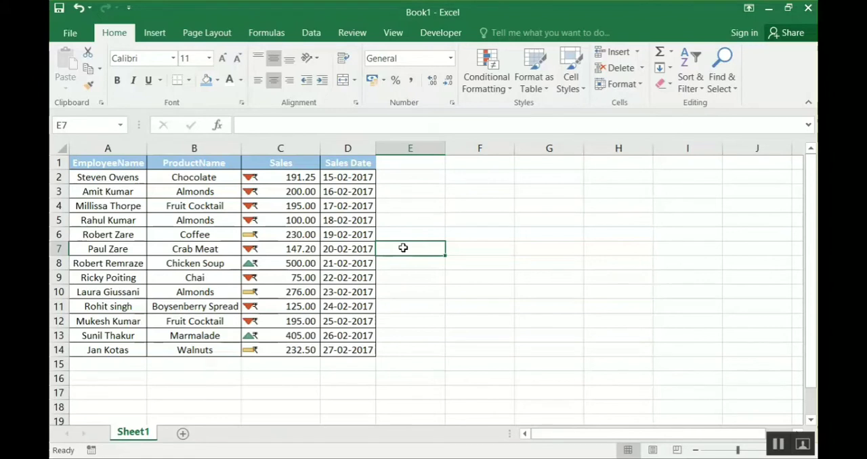
{"action": "left_click", "coordinate": [465, 235]}
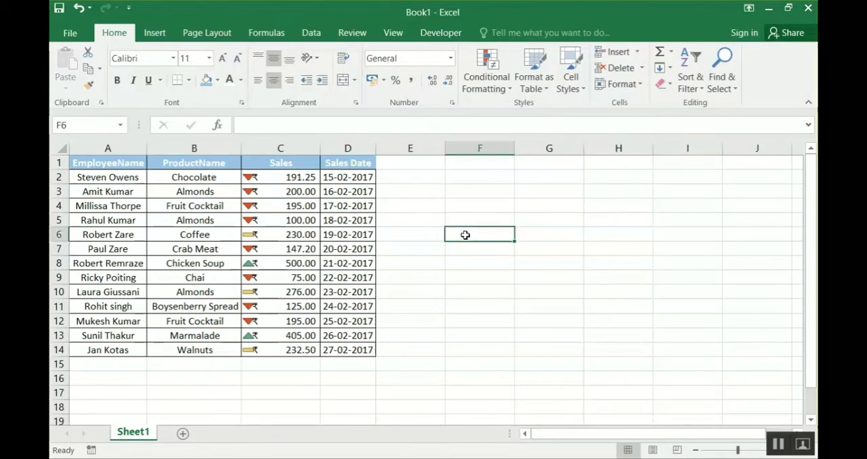